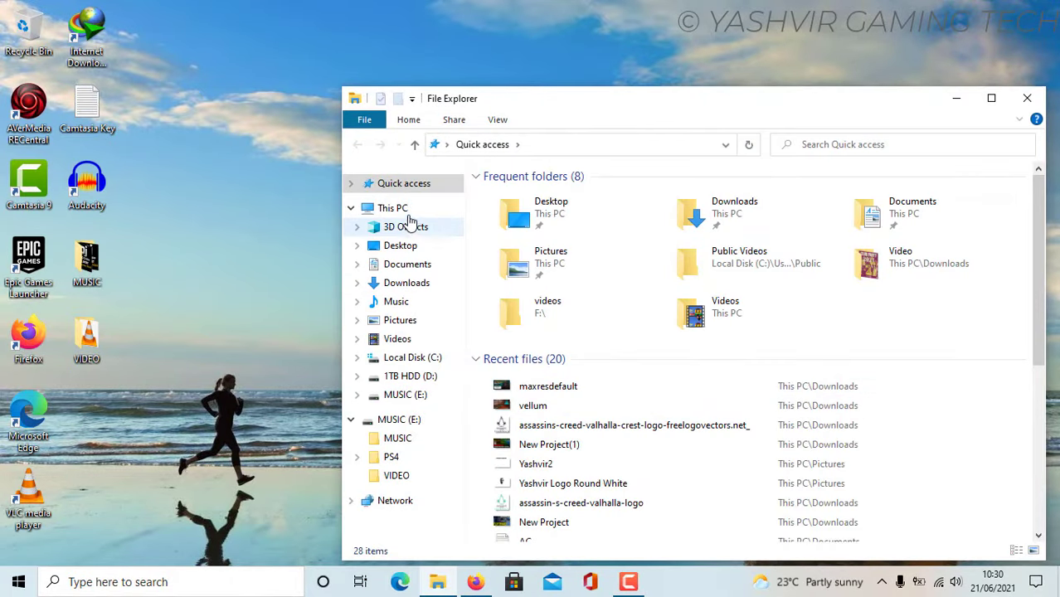
Step: Try reaching This PC through Windows search, then close the search and the window
click(393, 209)
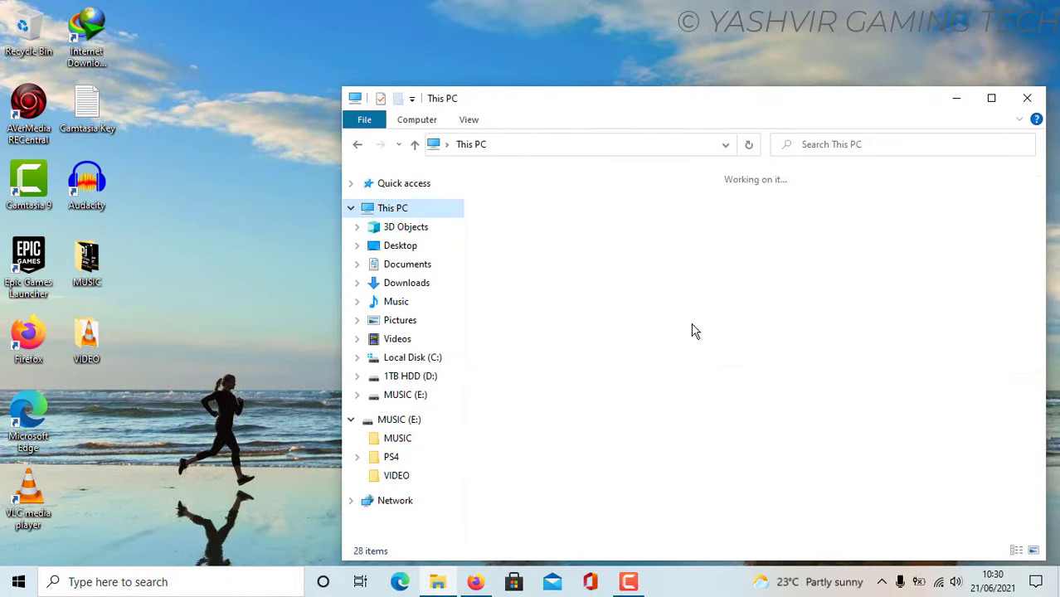
drag(826, 108, 738, 73)
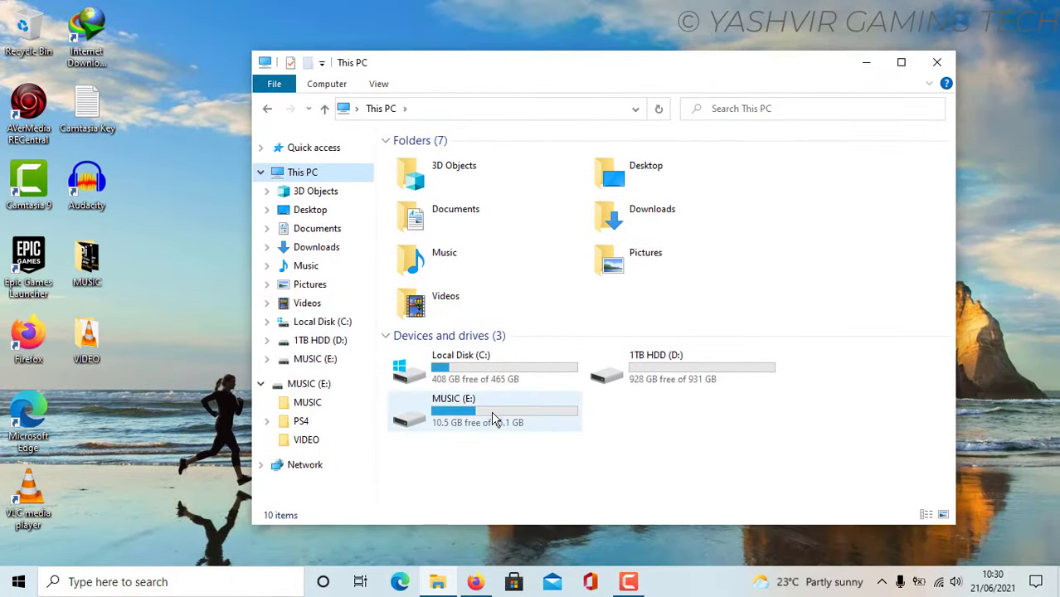
click(145, 582)
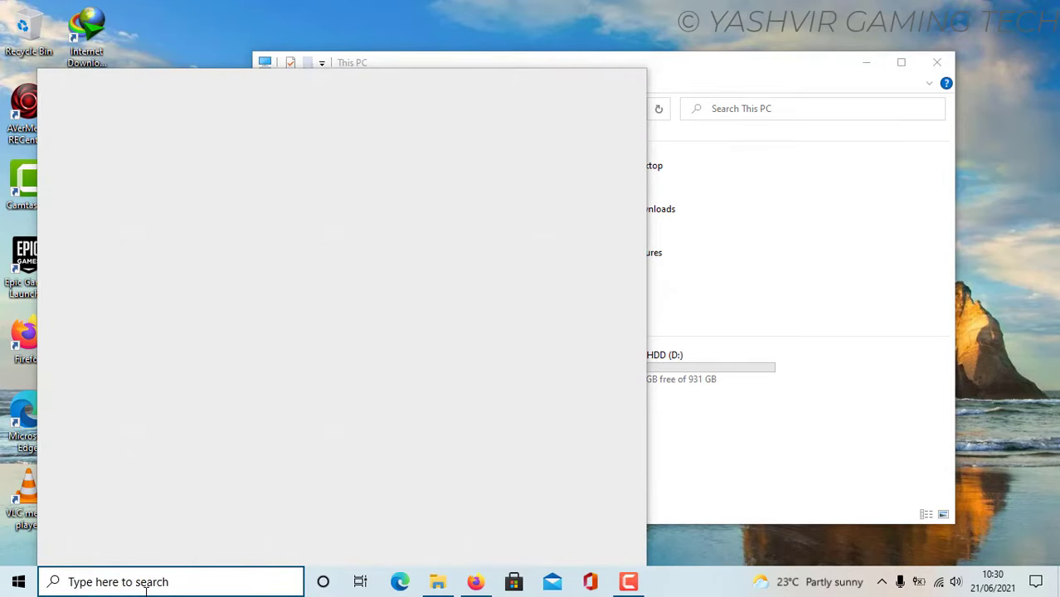
text(This PC)
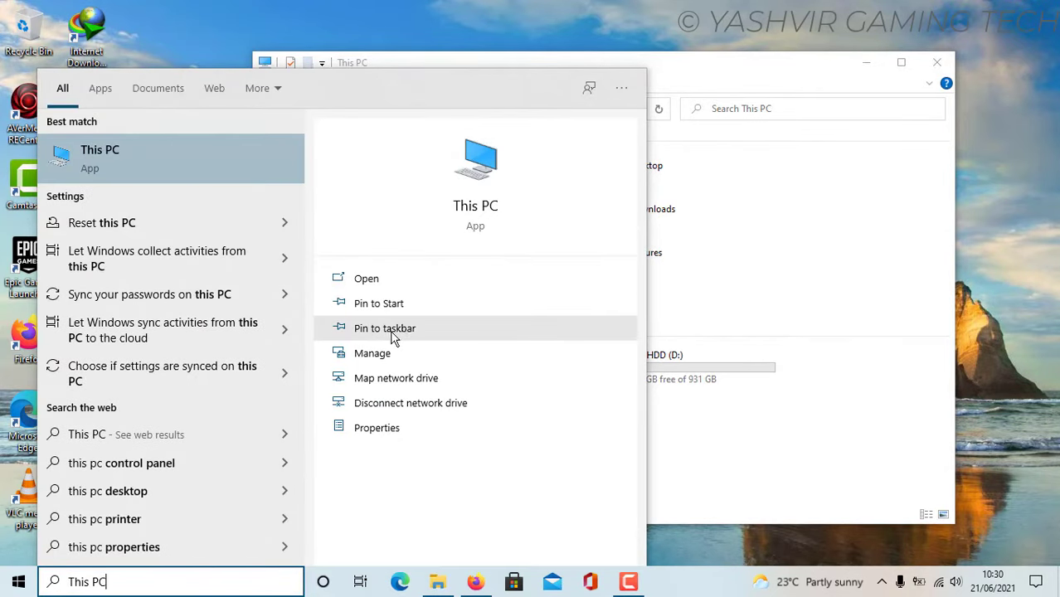
right_click(124, 156)
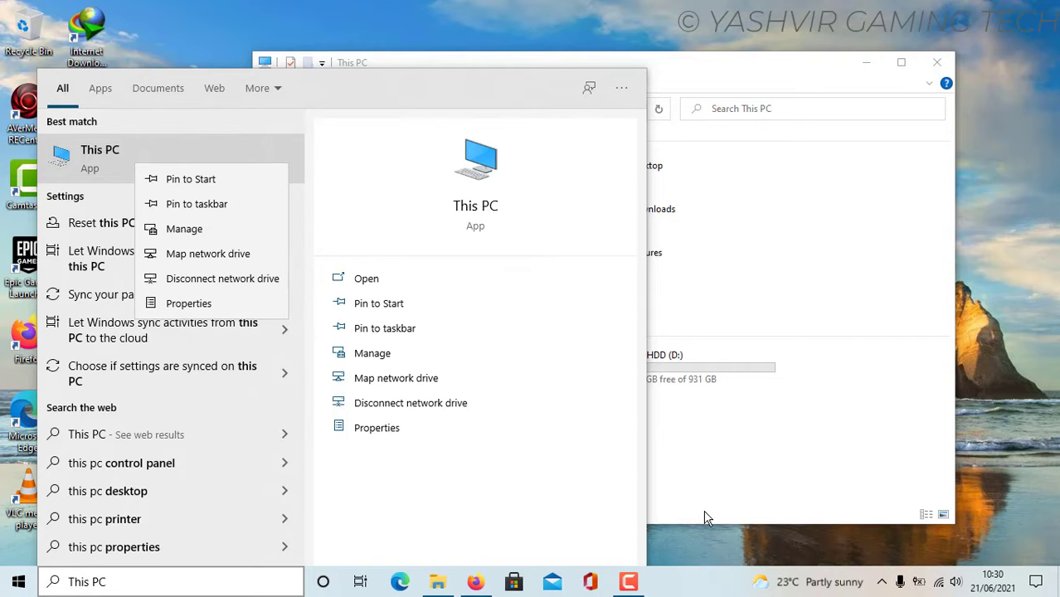
key(super)
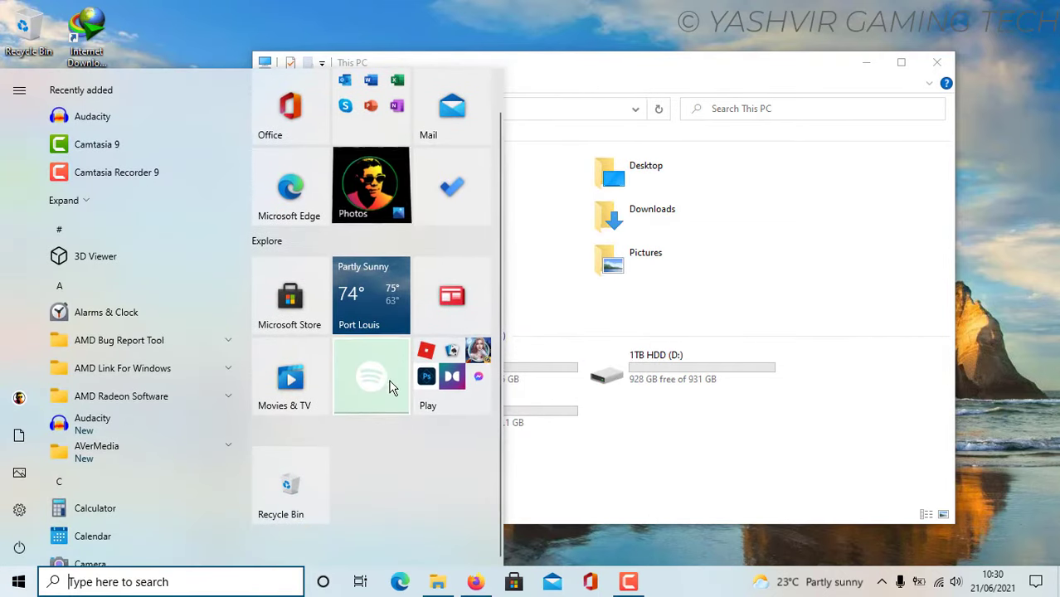
click(805, 552)
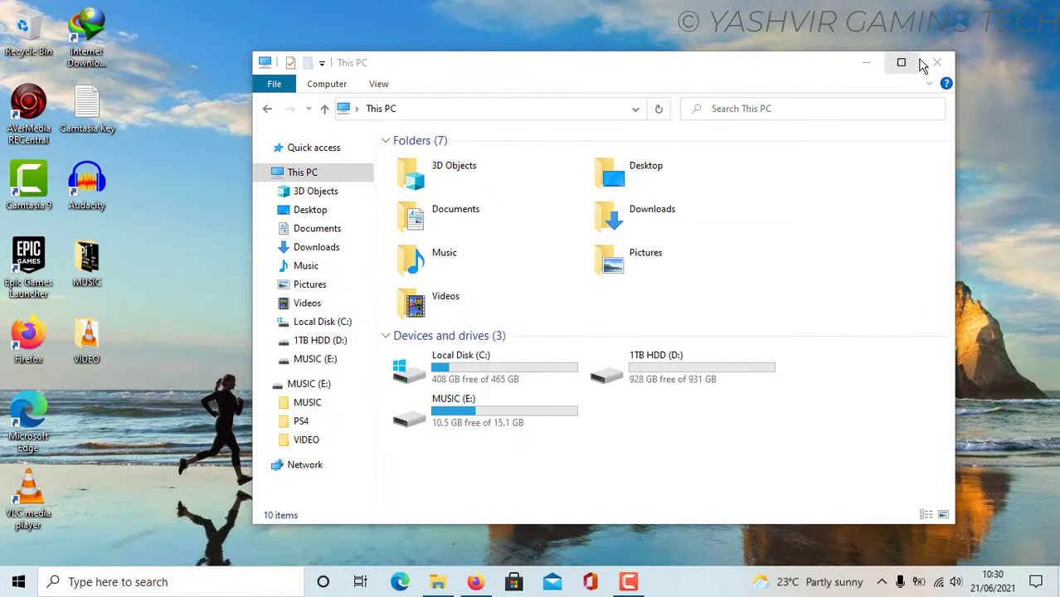
click(923, 66)
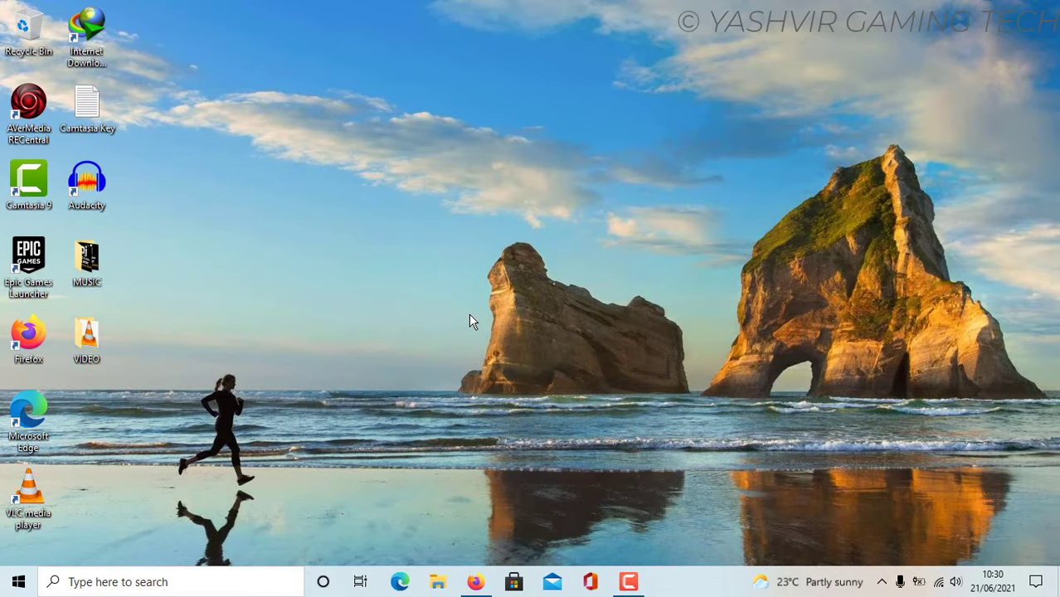
Step: Open a fresh File Explorer window with Win+E and show This PC
key(super+e)
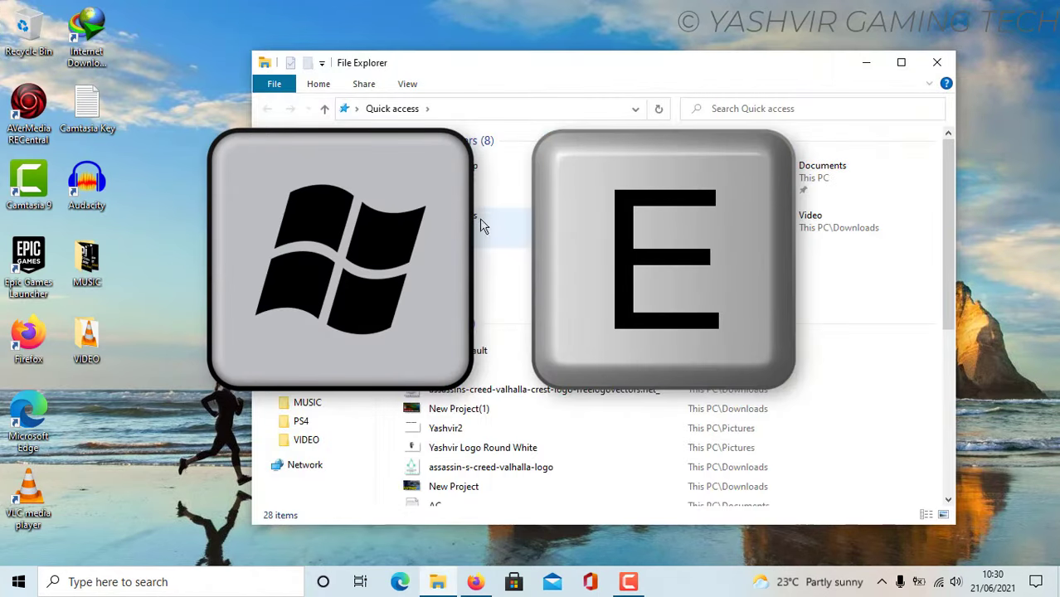
drag(563, 68, 532, 53)
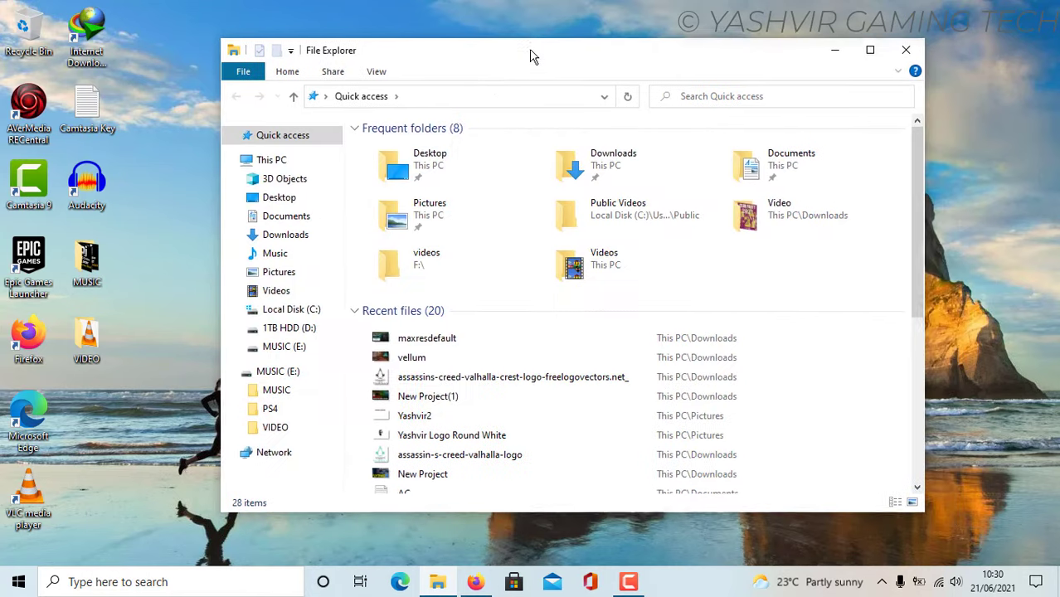
click(269, 159)
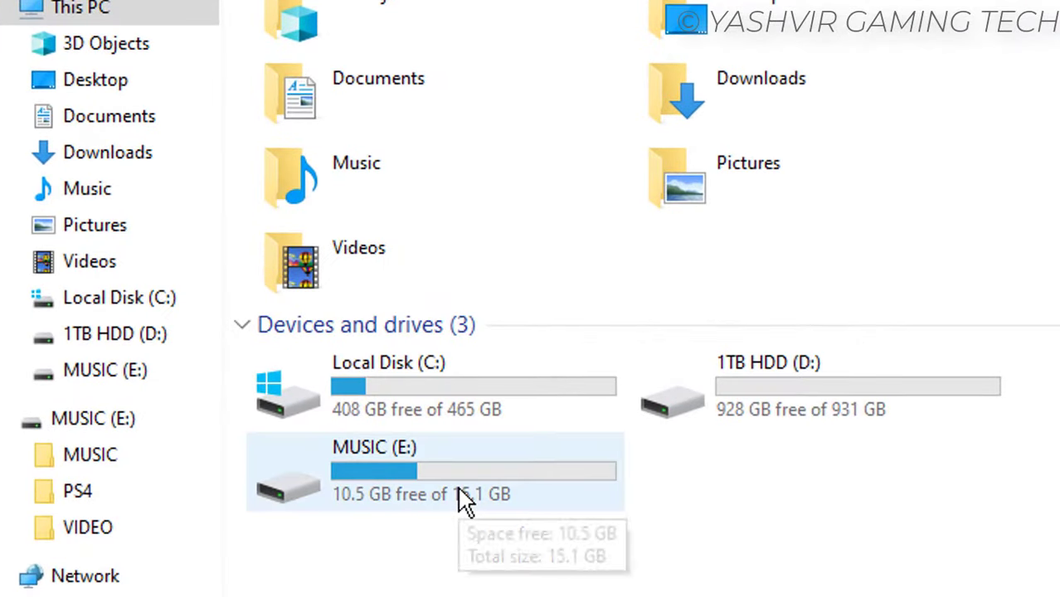
Step: Set up formatting of MUSIC (E:) with FAT32, default allocation size and Quick Format
right_click(463, 499)
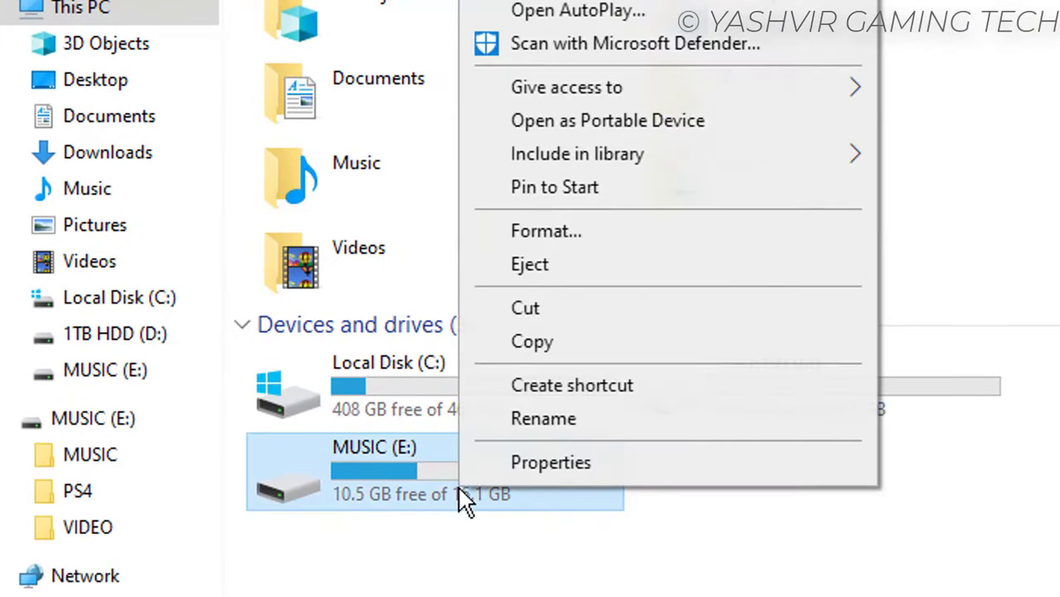
click(544, 230)
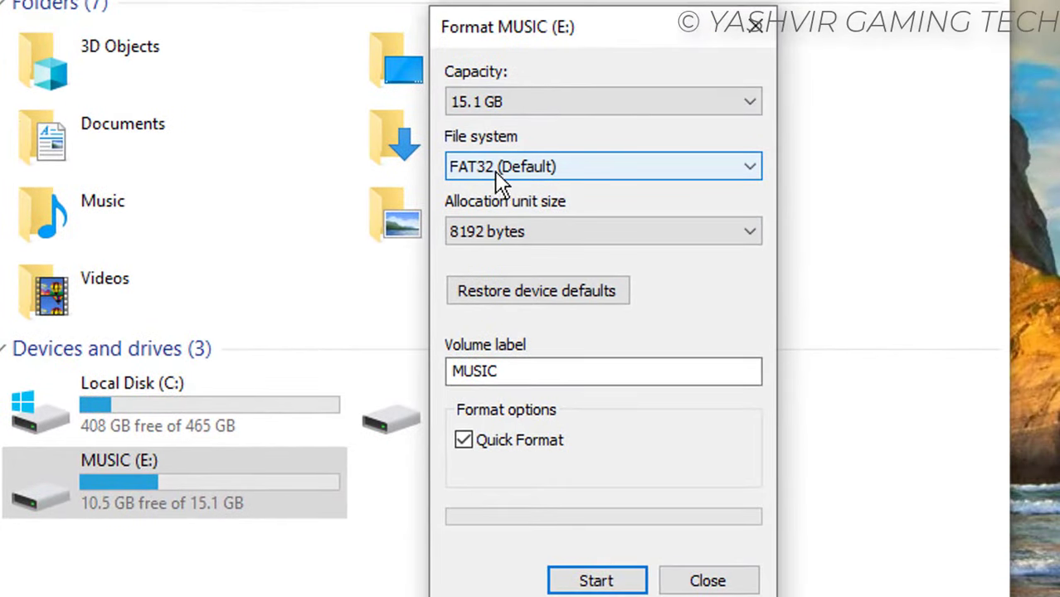
click(508, 174)
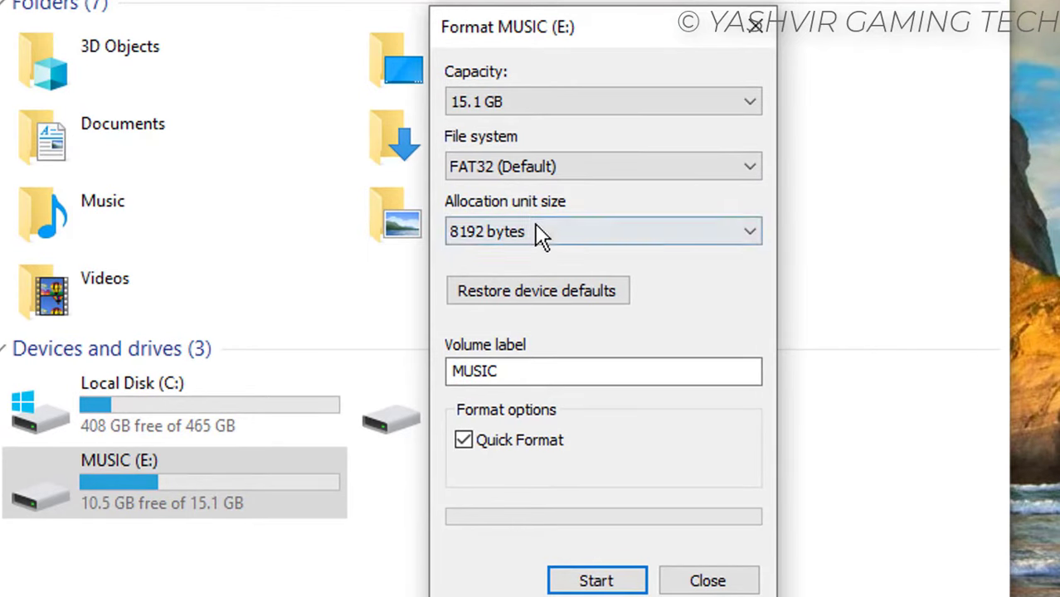
click(538, 235)
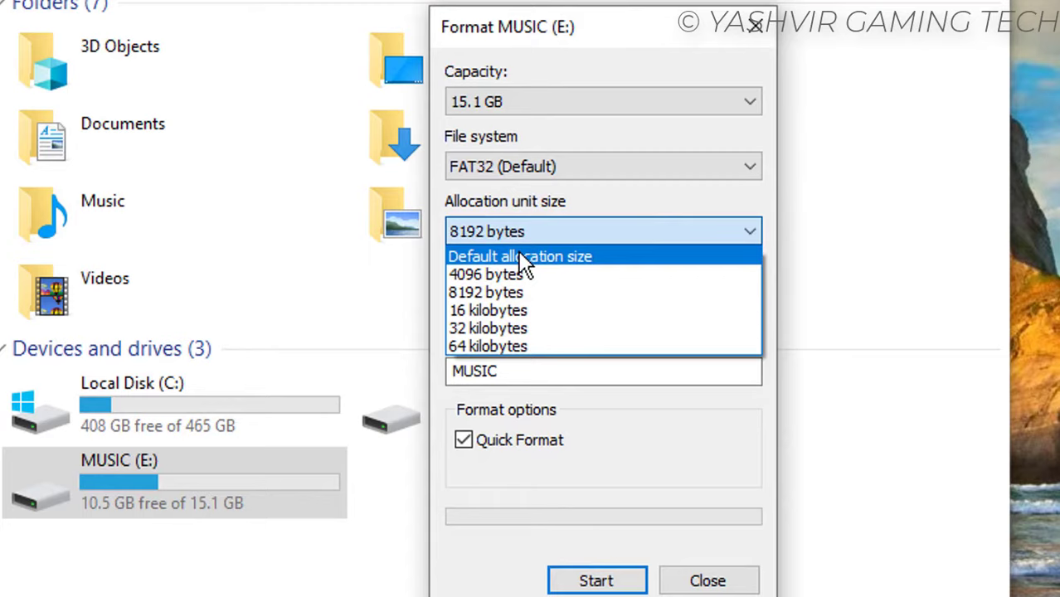
click(541, 256)
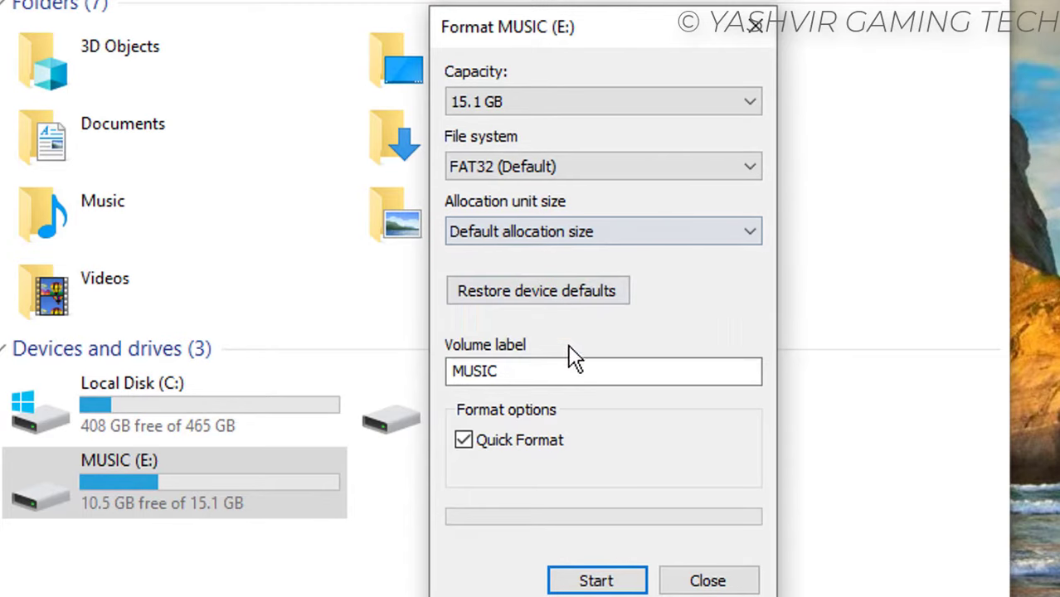
click(533, 375)
double_click(533, 375)
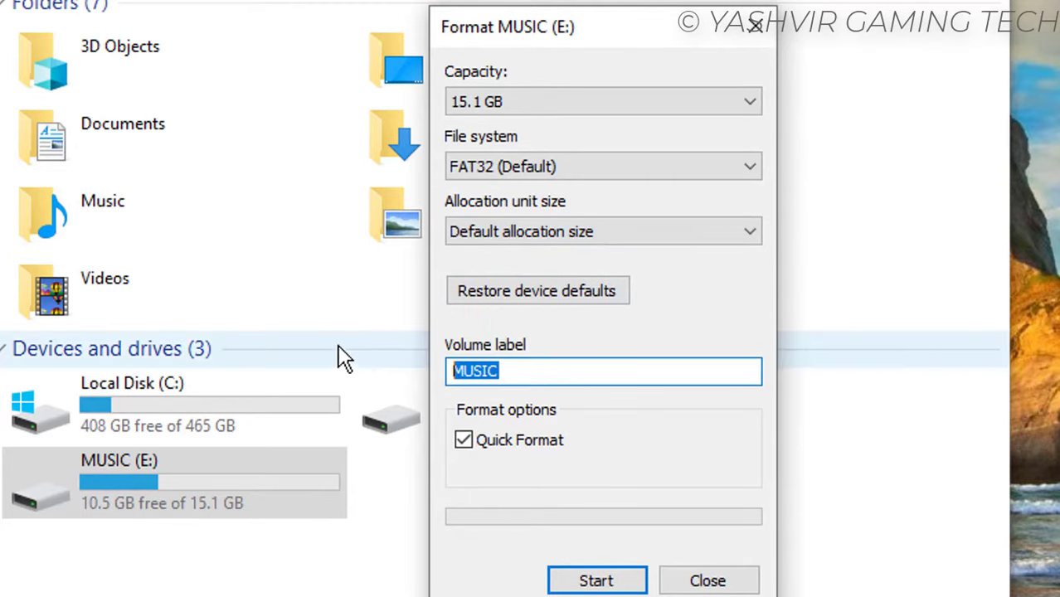
click(484, 437)
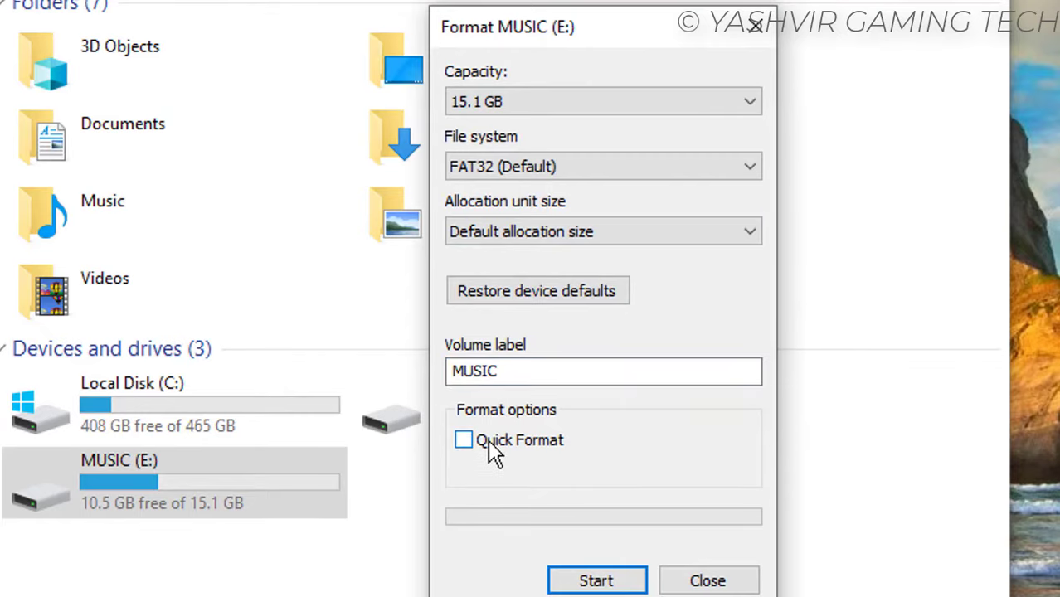
Step: Run the format, confirm erasing the data, and open the empty MUSIC (E:) drive
click(595, 581)
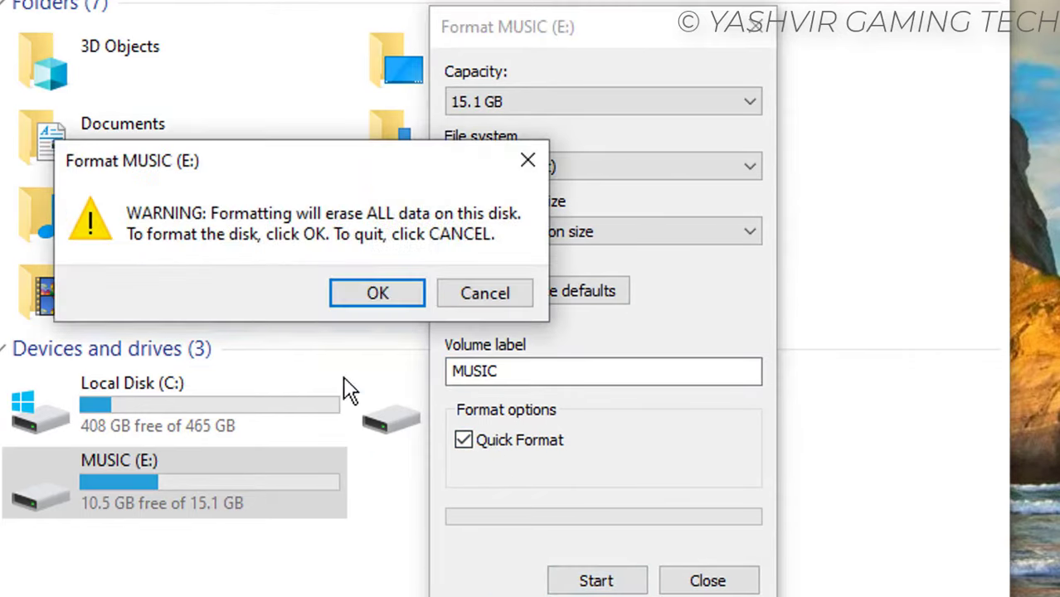
click(375, 292)
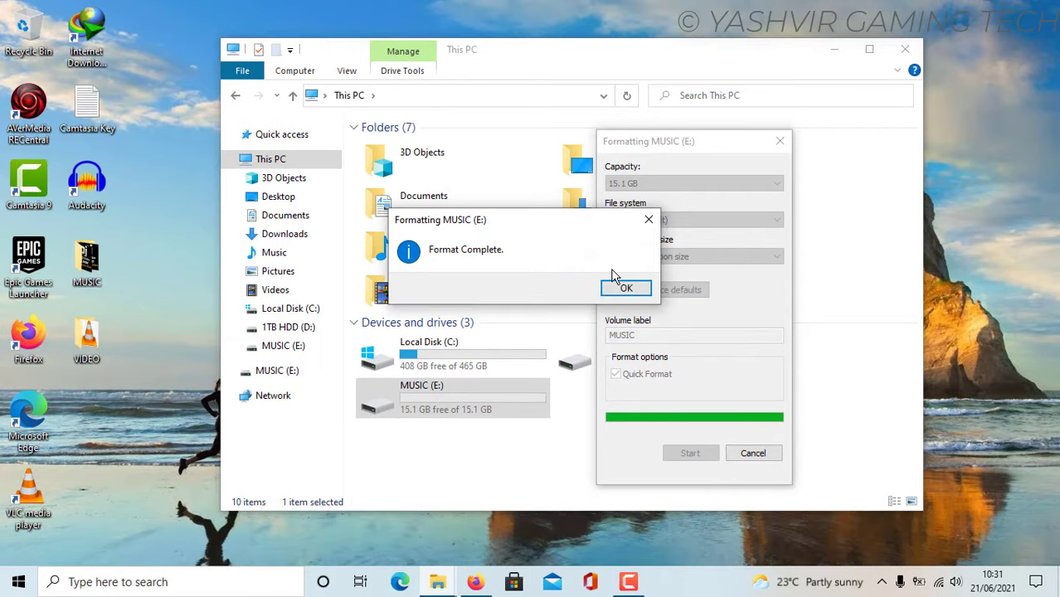
click(626, 290)
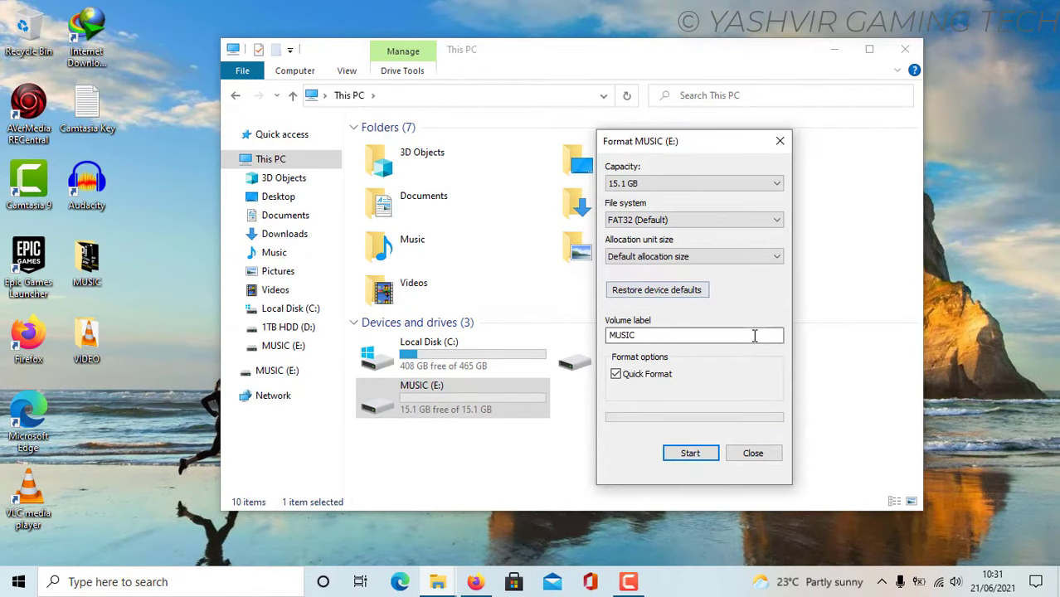
click(778, 143)
double_click(475, 403)
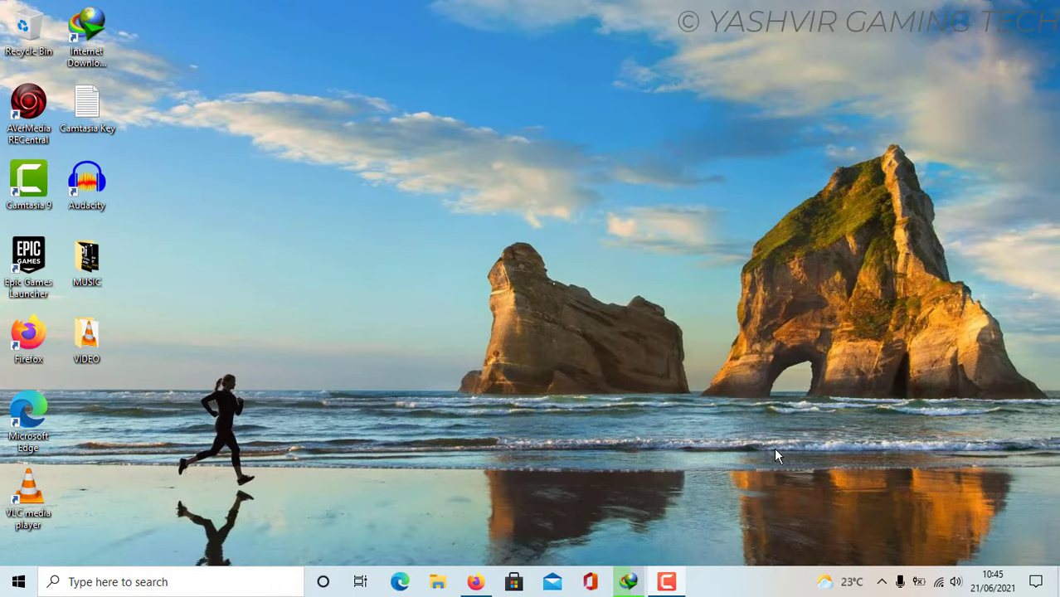
click(472, 584)
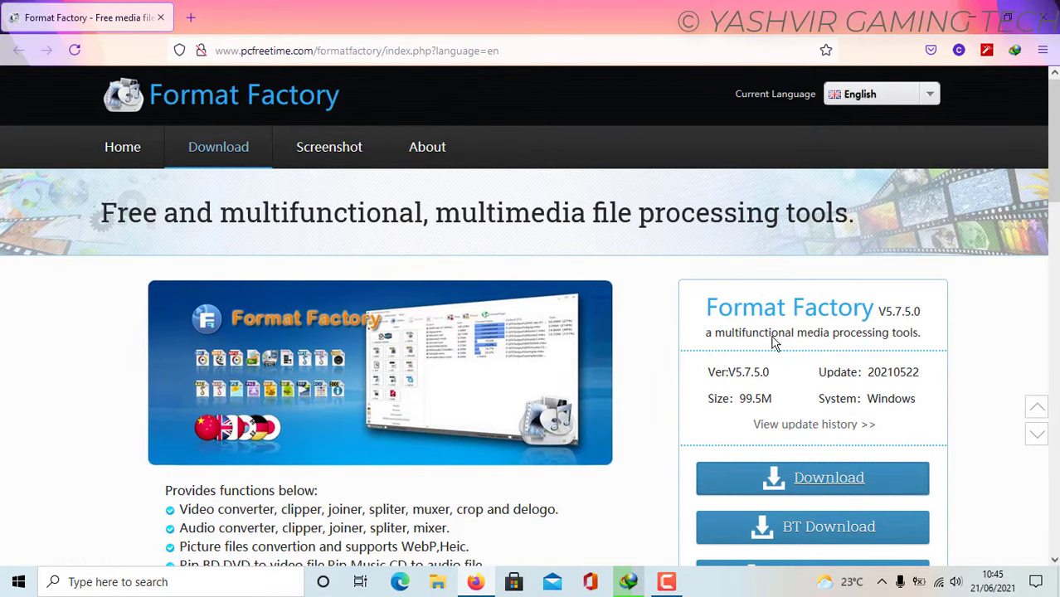
click(970, 17)
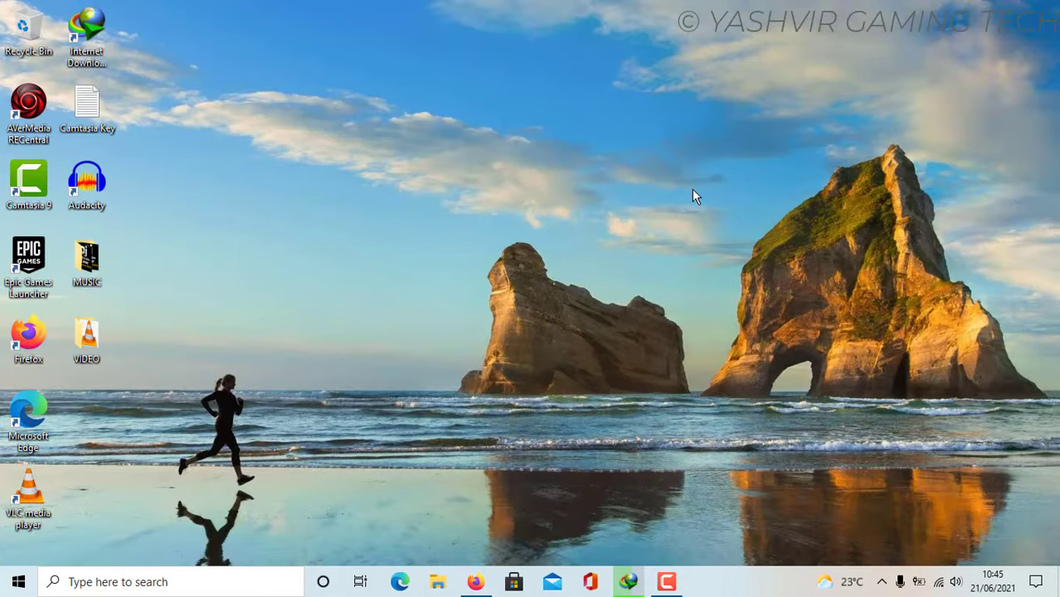
Step: Open the MUSIC folder and select all 183 tracks
double_click(73, 263)
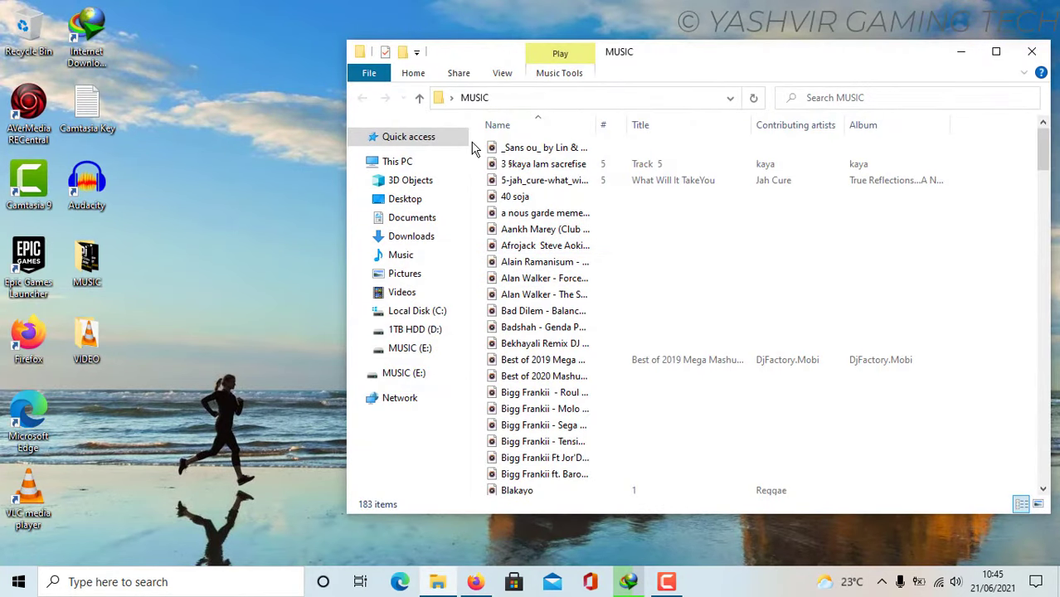
drag(482, 143, 548, 332)
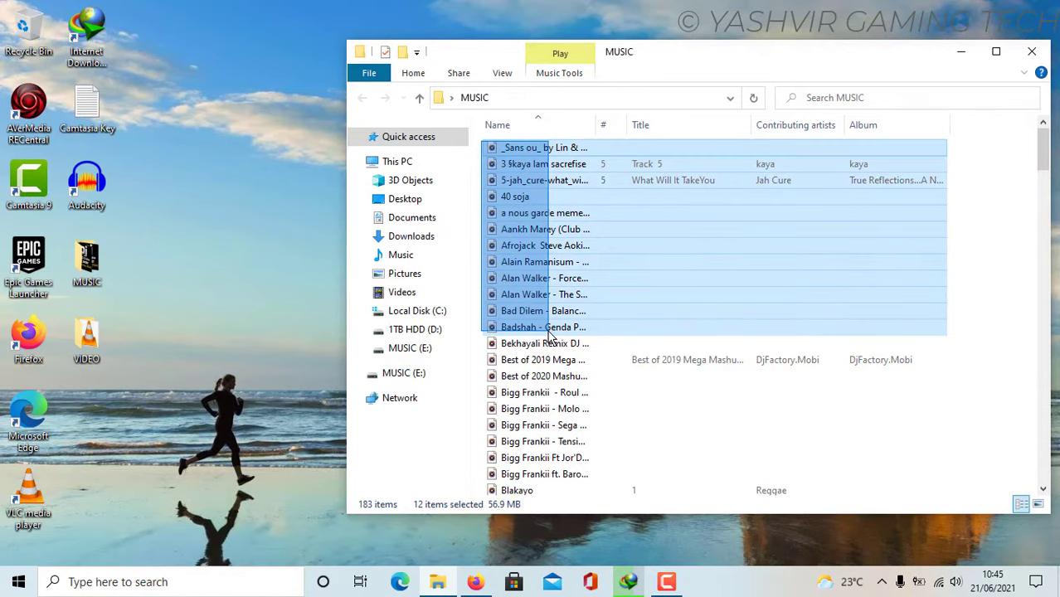
click(571, 362)
key(ctrl+a)
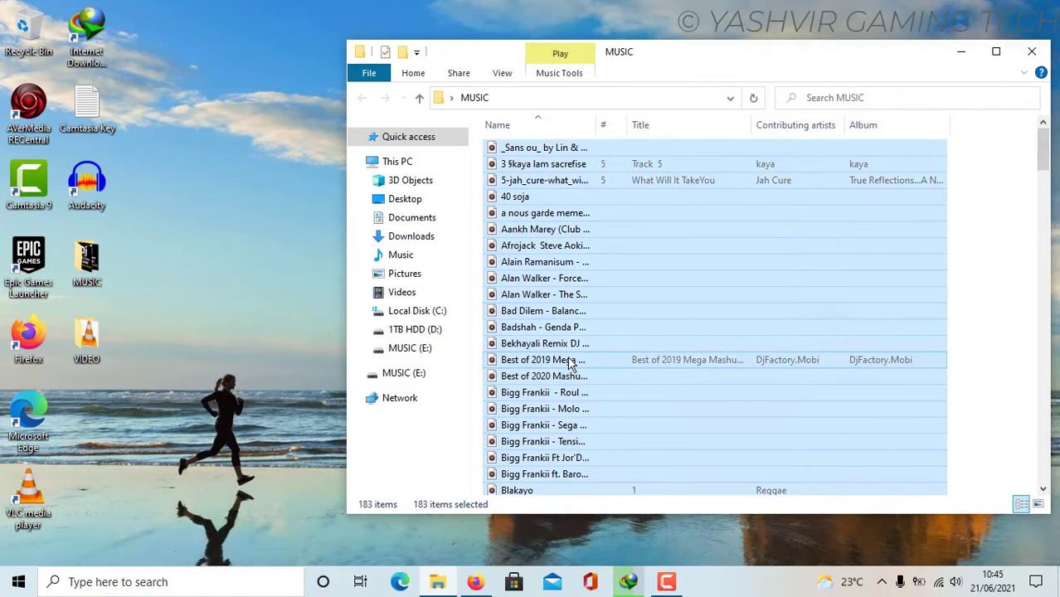
right_click(564, 312)
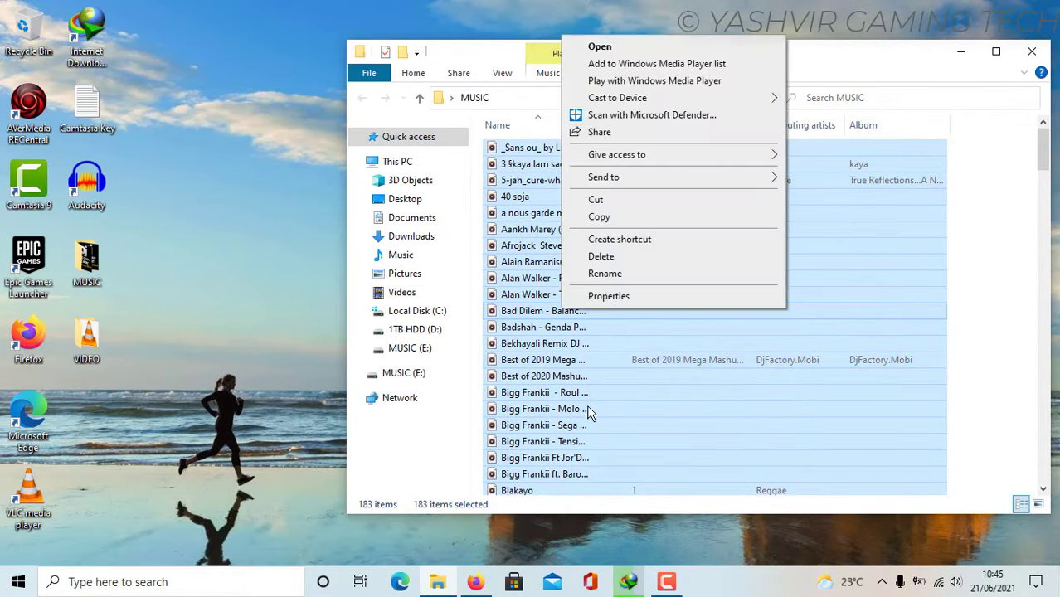
click(599, 330)
key(ctrl+a)
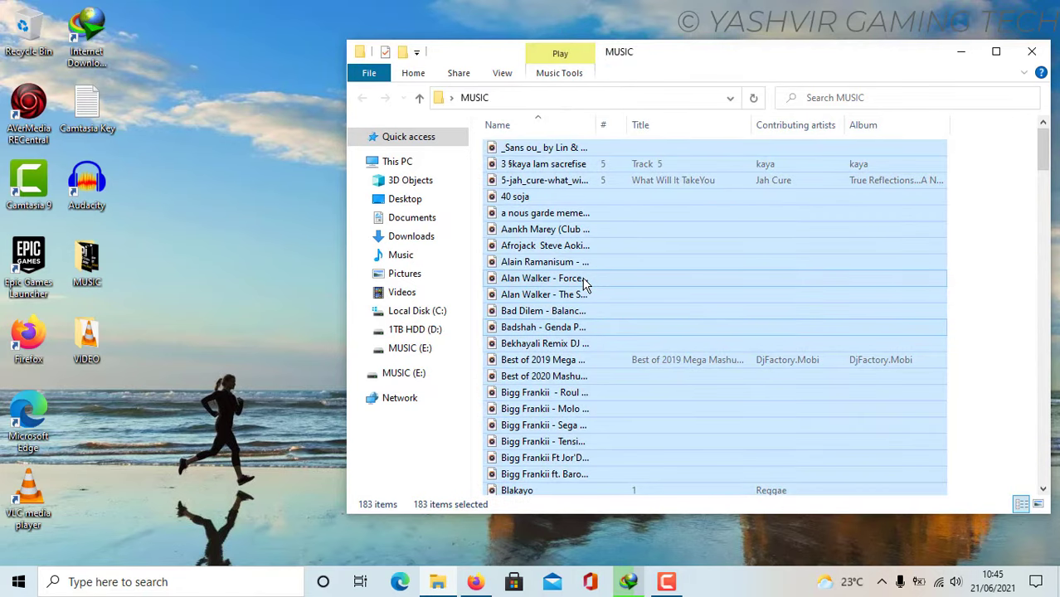
right_click(988, 217)
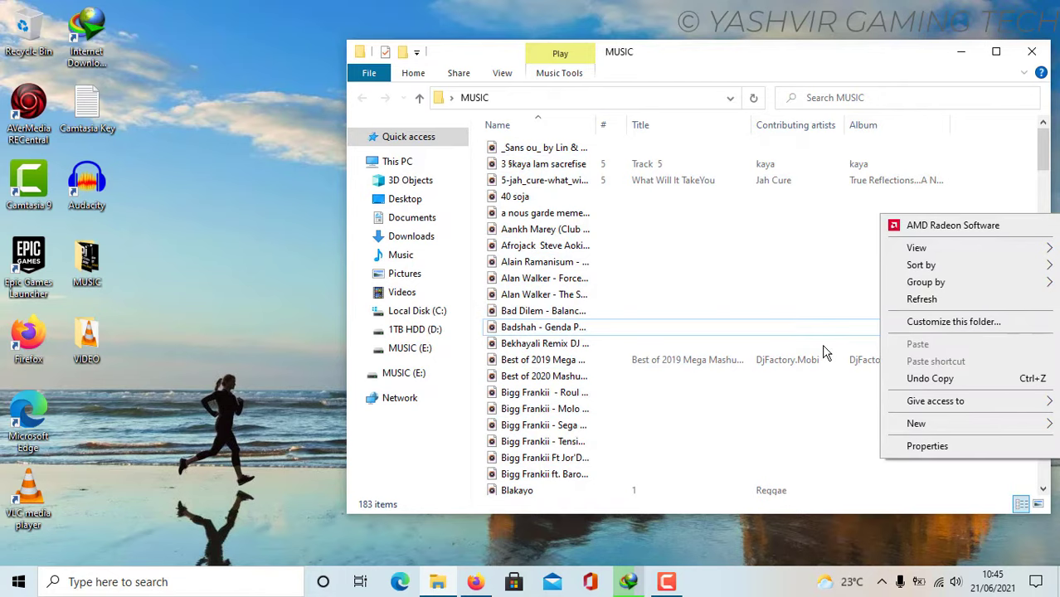
click(758, 314)
key(ctrl+a)
Step: View the Details properties of all 183 selected tracks
right_click(668, 235)
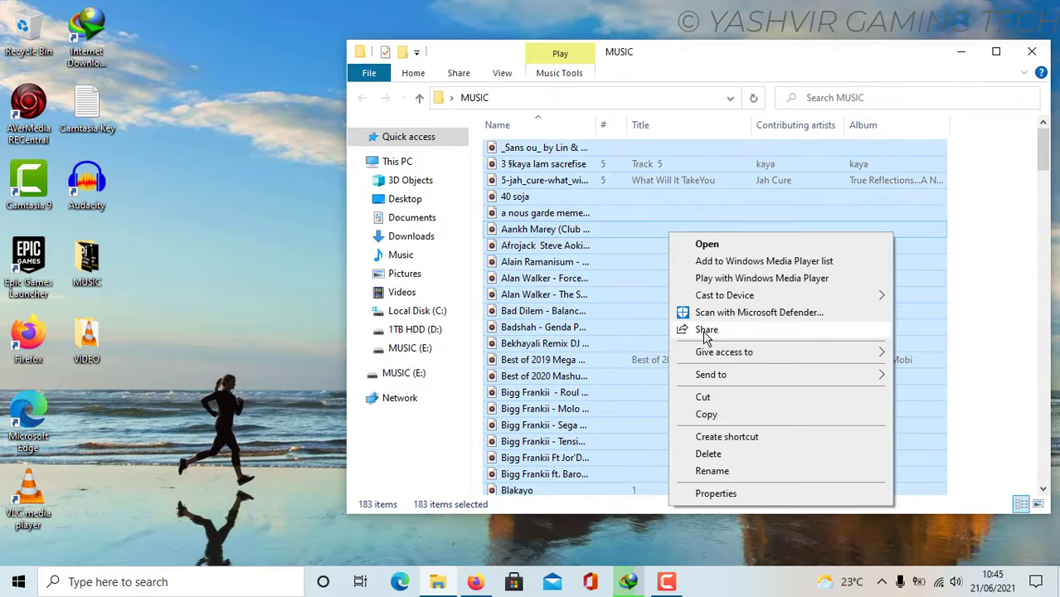
click(718, 494)
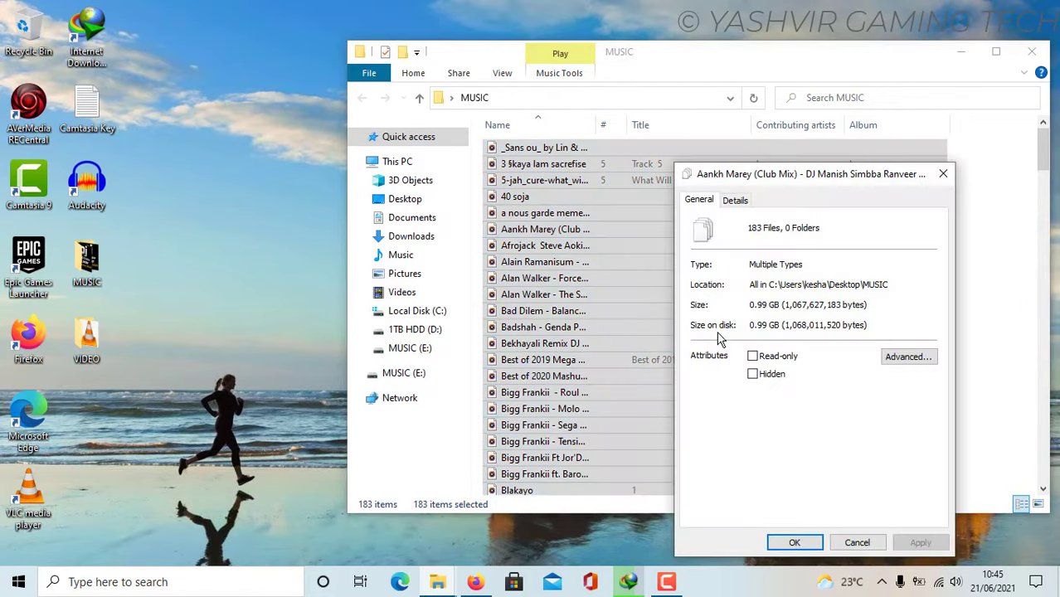
click(746, 204)
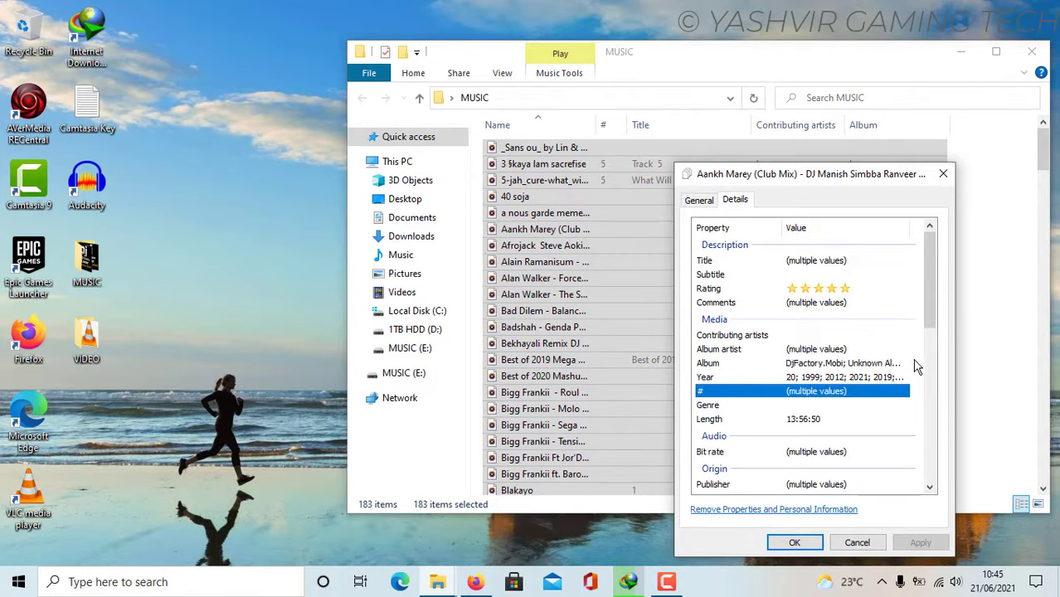
drag(932, 265, 941, 452)
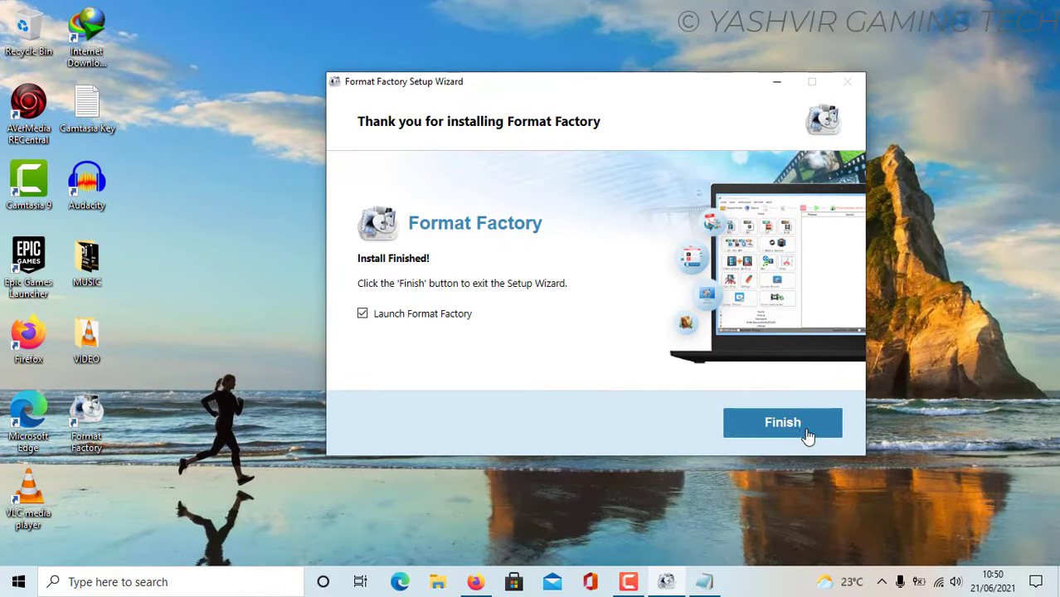
Step: Finish setup, launch Format Factory and start an Audio -> MP3 conversion
click(782, 423)
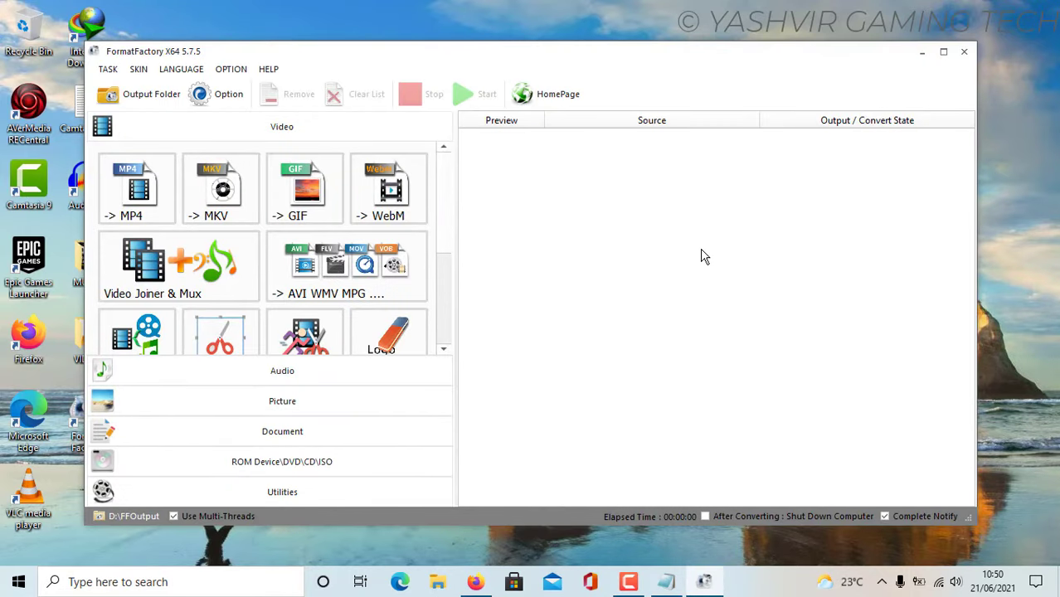
click(280, 379)
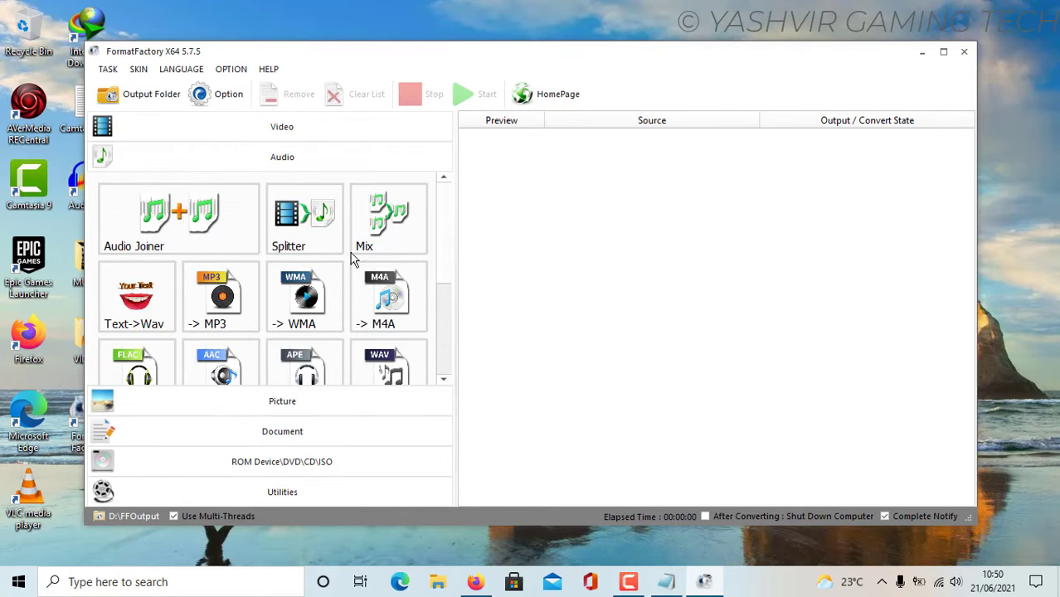
click(221, 308)
Step: Add every track from Desktop\MUSIC to the MP3 job and confirm it
click(494, 297)
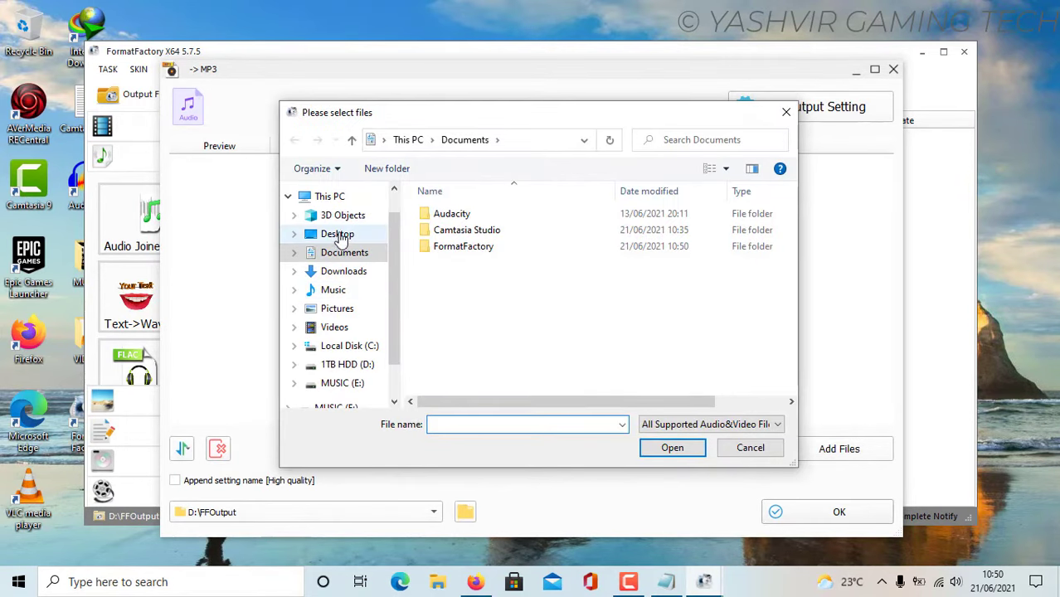
click(336, 234)
double_click(432, 248)
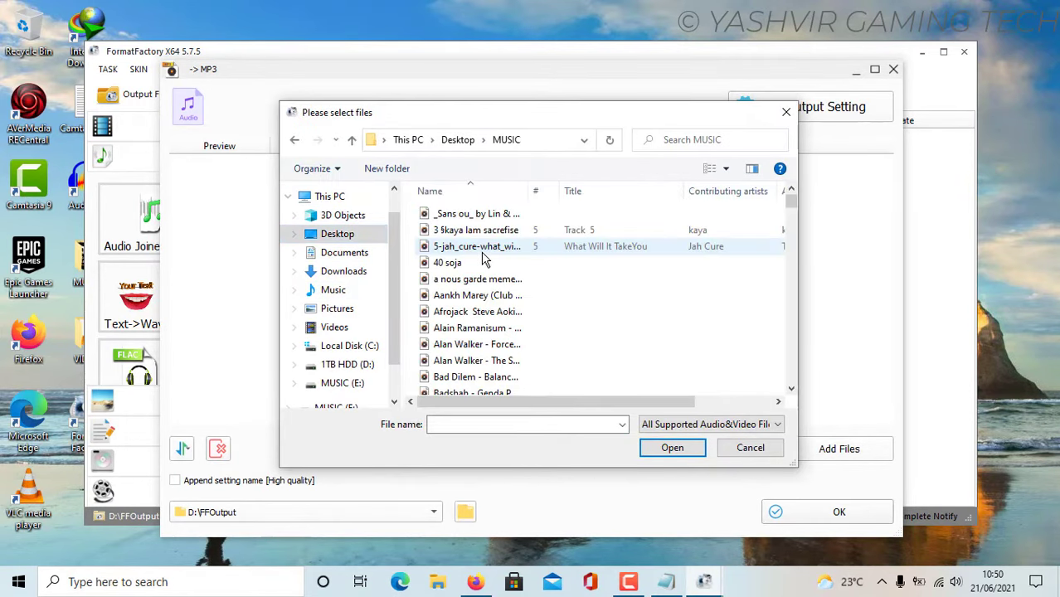
click(478, 247)
key(ctrl+a)
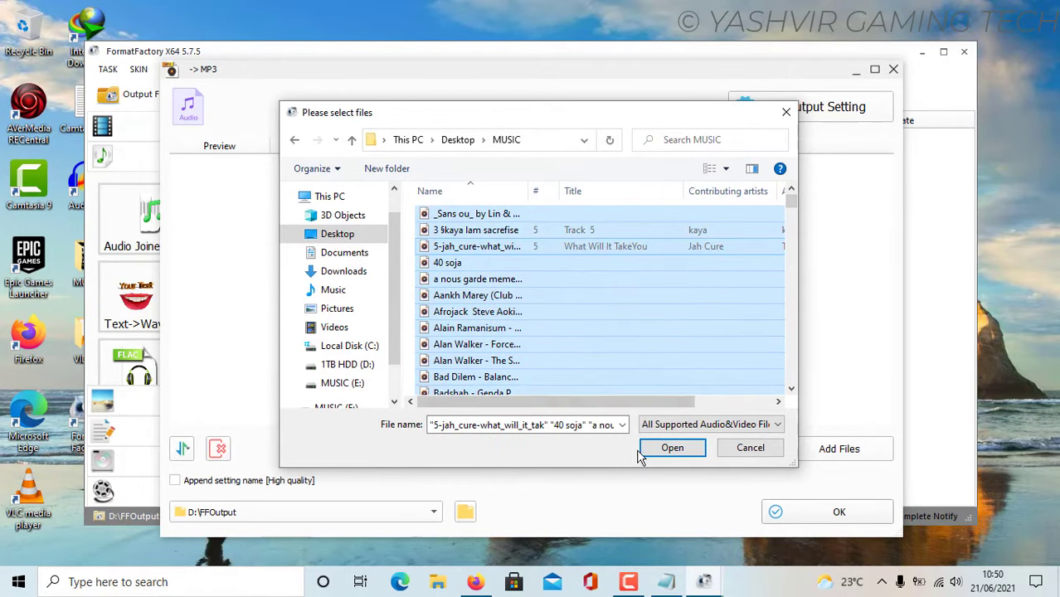
click(668, 452)
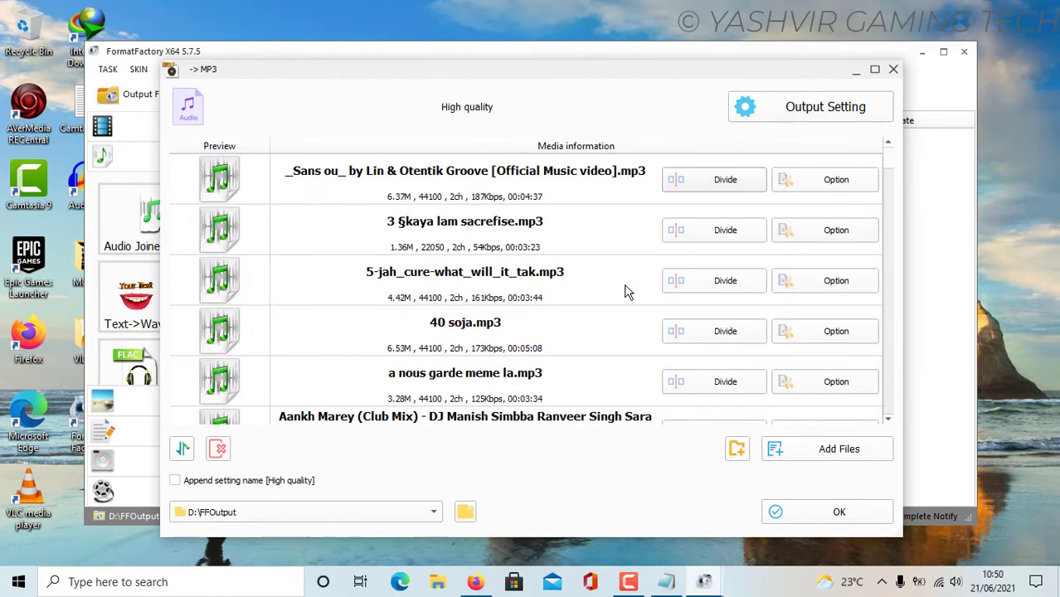
drag(883, 155, 891, 163)
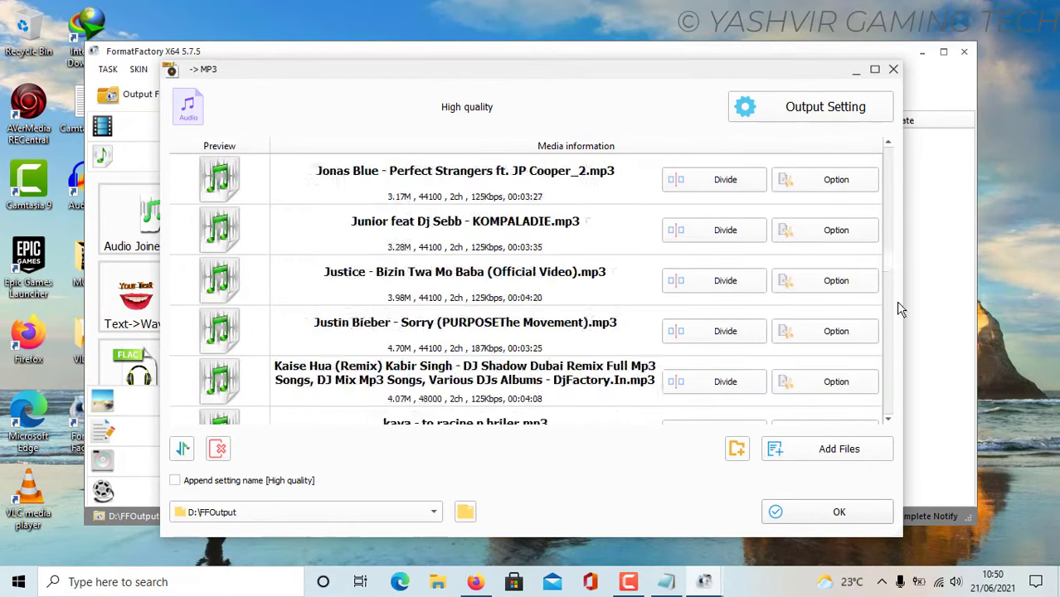
scroll(891, 163, up, 1)
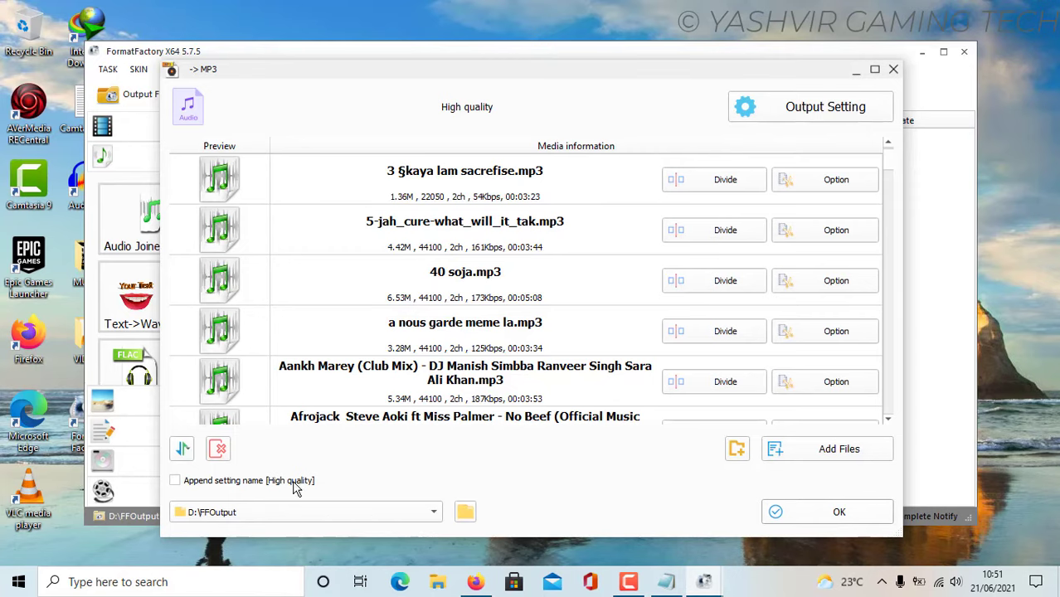
click(796, 507)
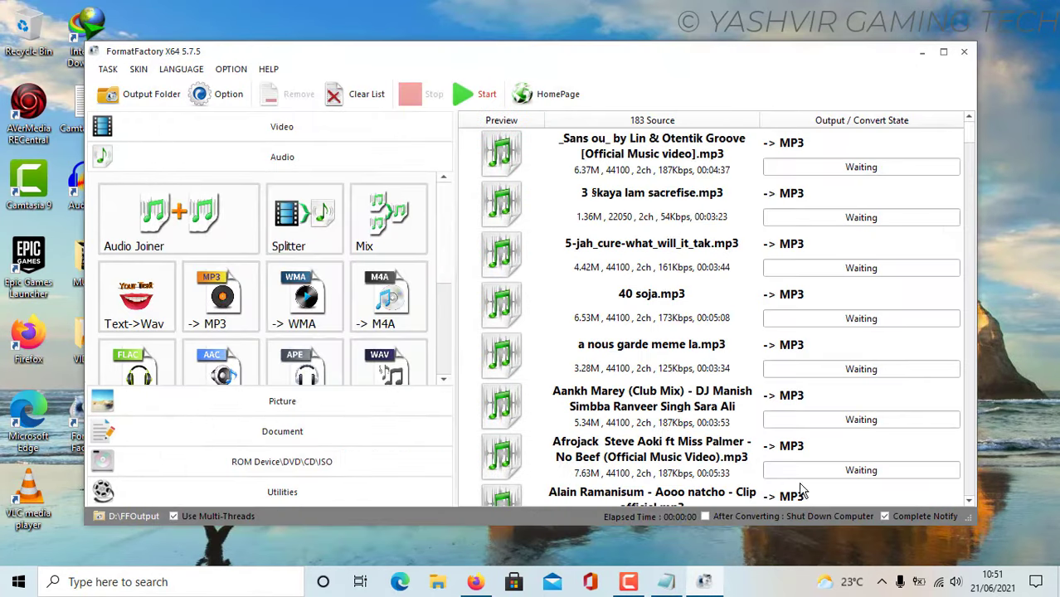
Step: Start the queued MP3 conversion so every track finishes as Completed
click(484, 96)
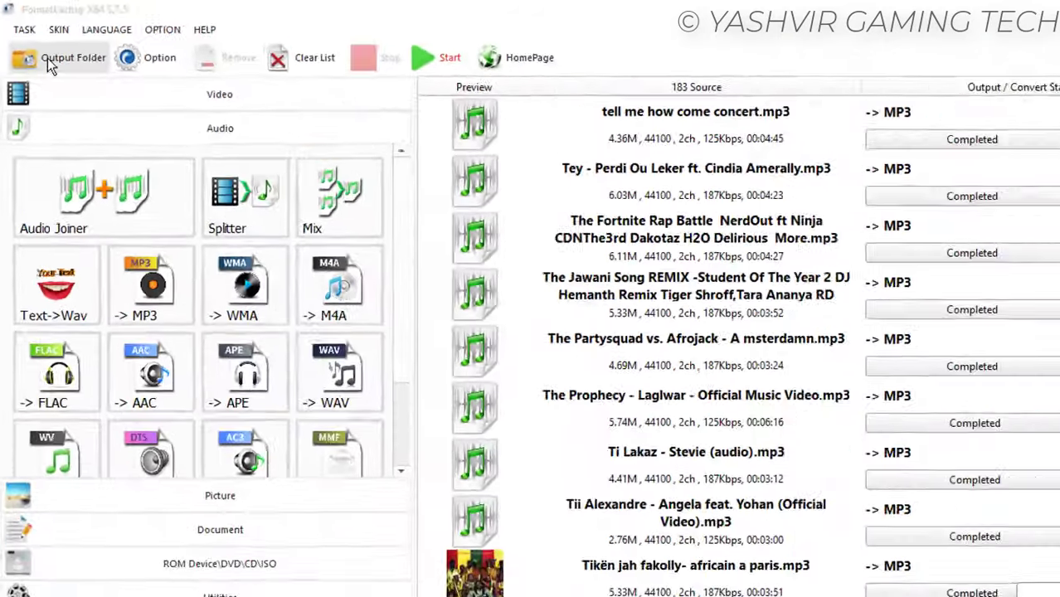
Step: Open the FFOutput folder of converted tracks and check that MUSIC (E:) uses FAT32
click(47, 58)
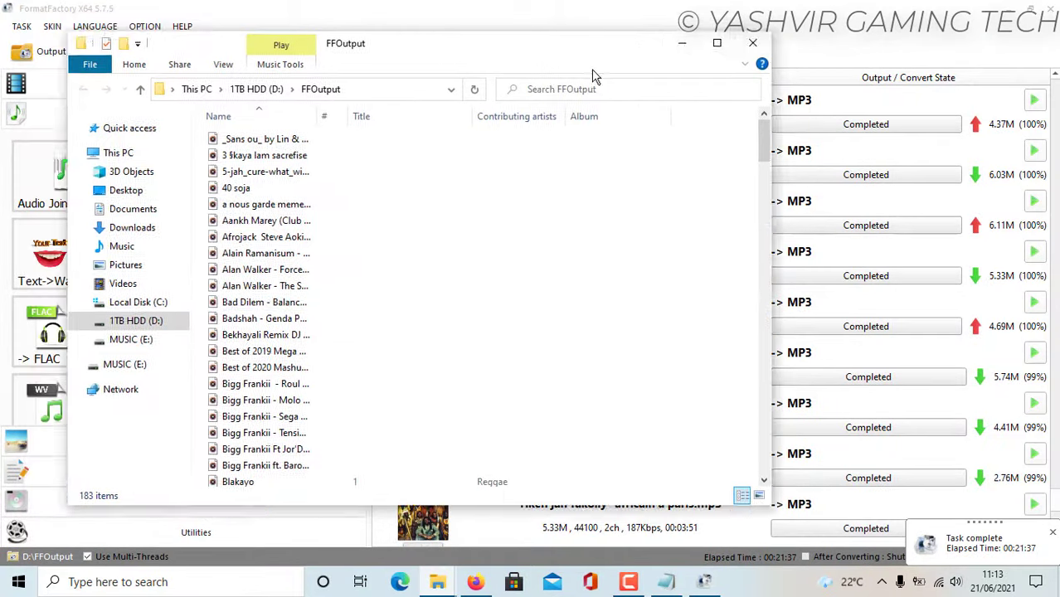
drag(407, 60, 761, 100)
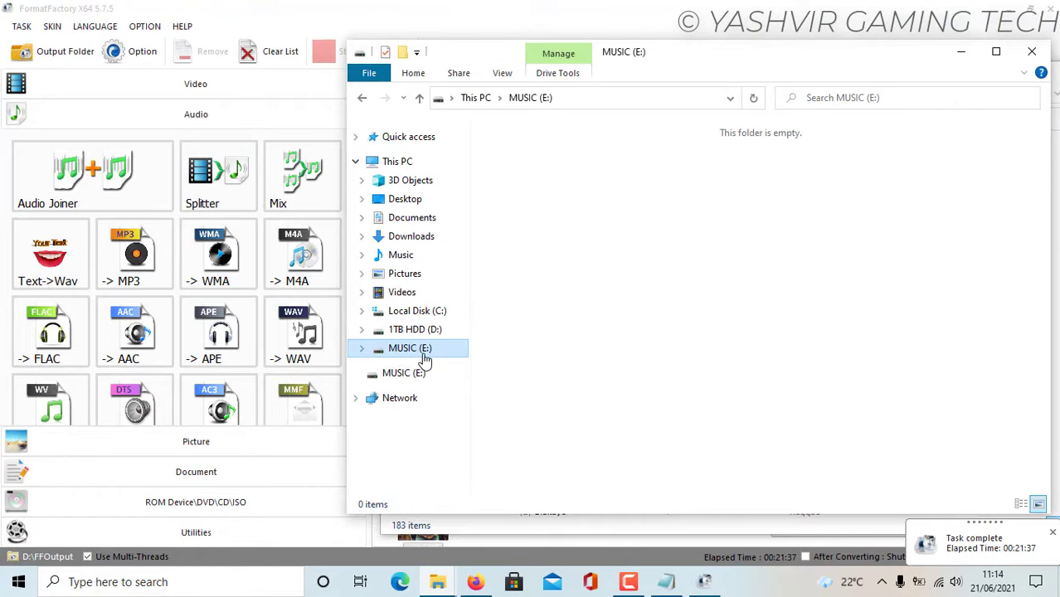
right_click(424, 359)
click(466, 341)
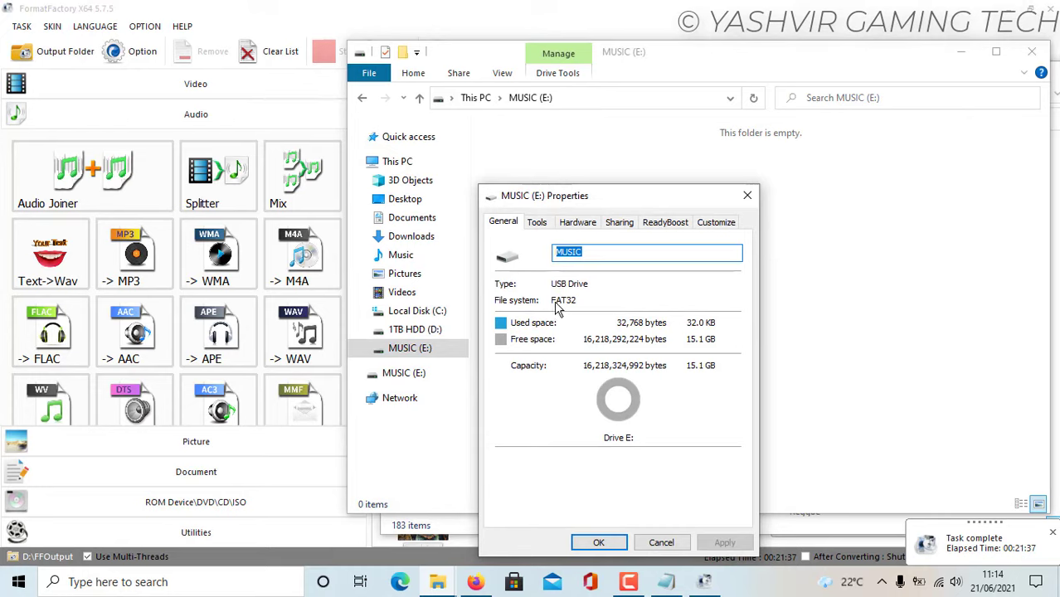
click(747, 197)
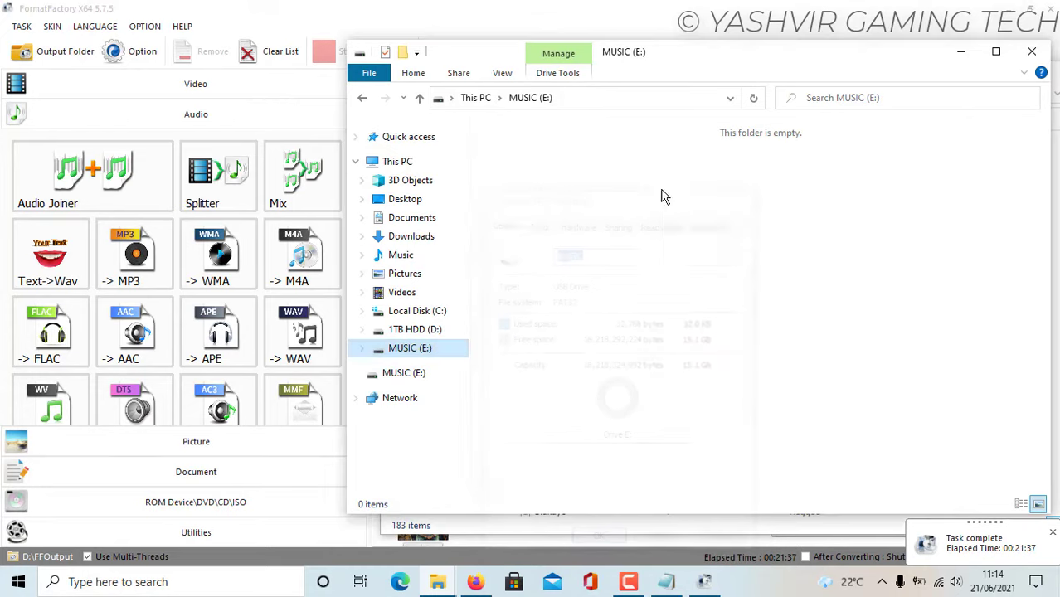
Step: Create a new folder named Music on MUSIC (E:) and open it
right_click(663, 195)
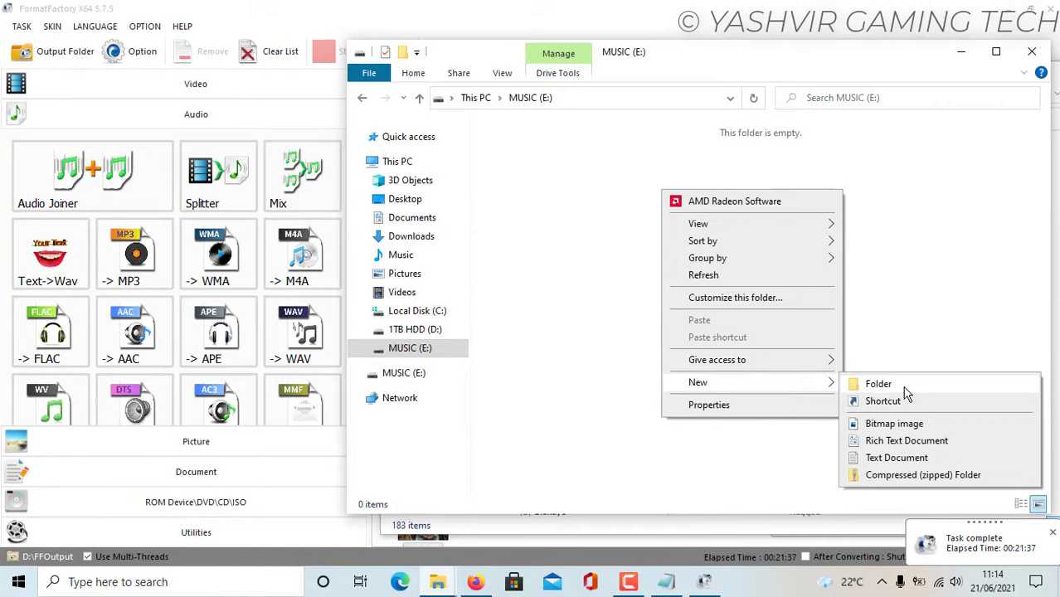
click(892, 384)
text(Mu8sic)
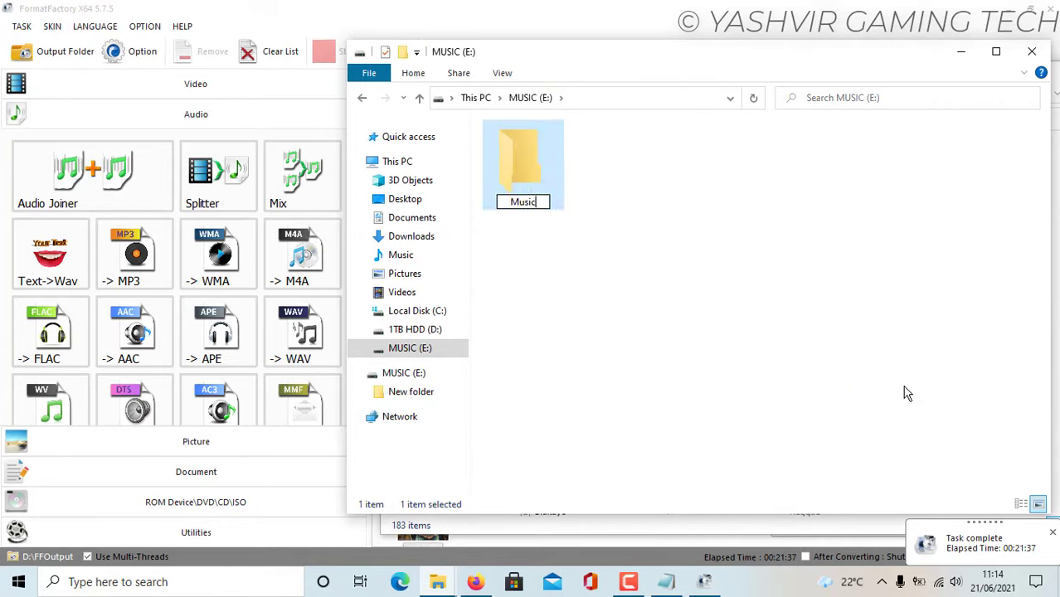
key(Return)
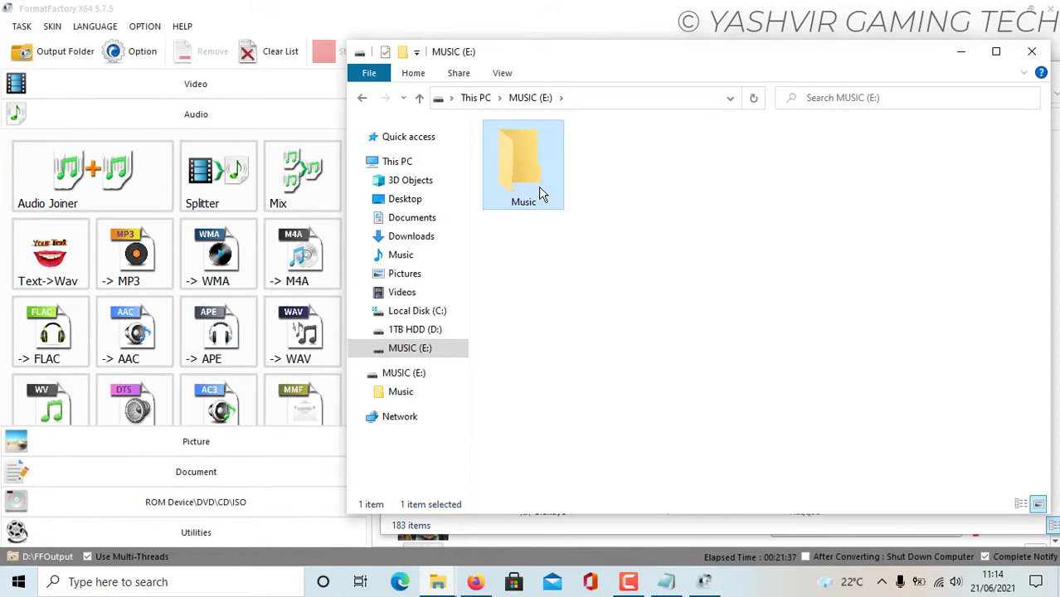
double_click(541, 189)
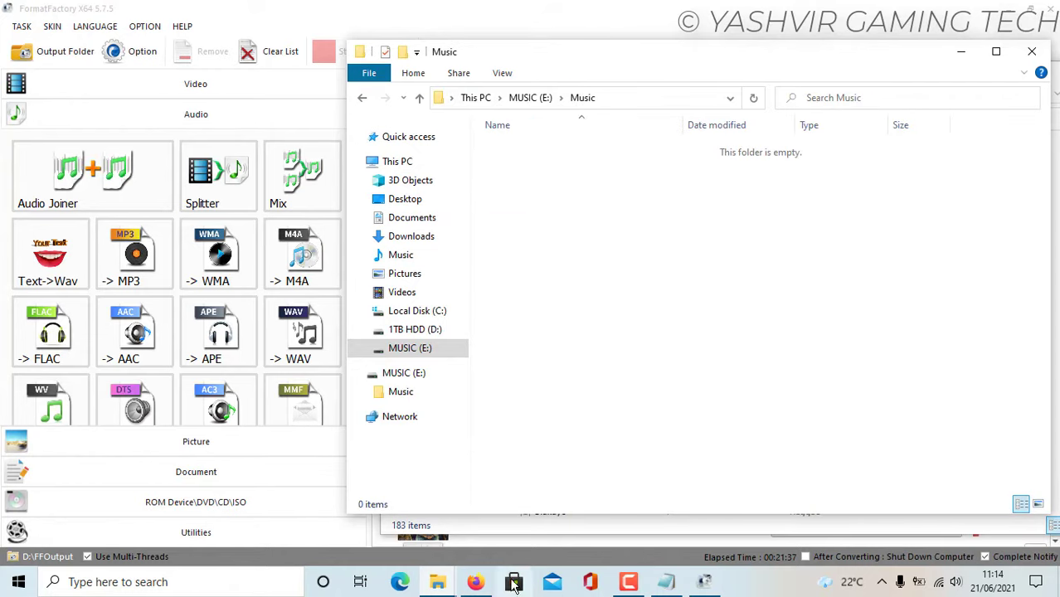
Step: Select all 183 converted songs in FFOutput, with that window beside the Music window
click(451, 587)
click(383, 497)
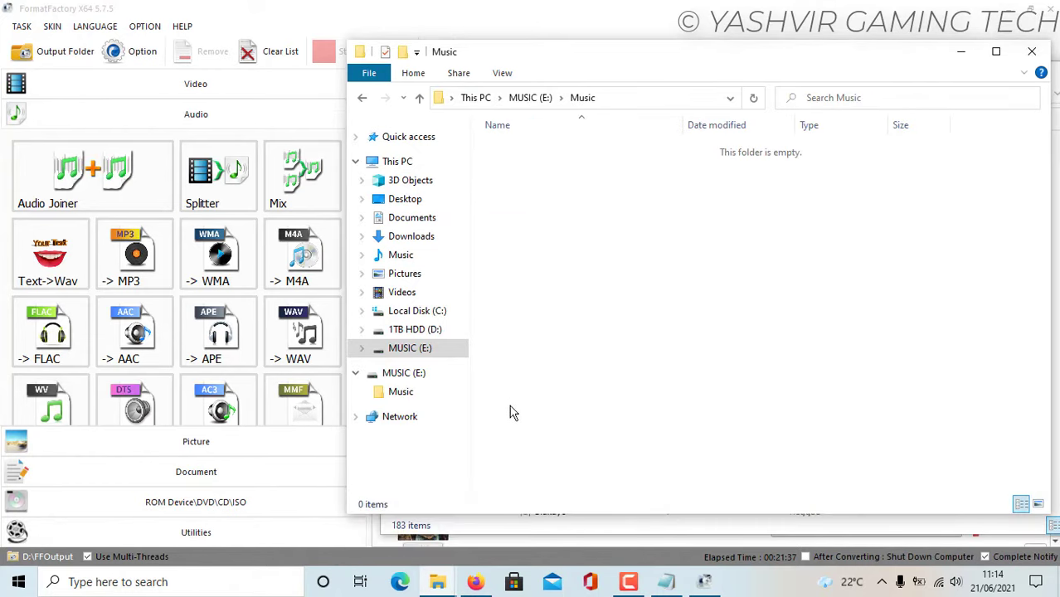
click(439, 586)
click(518, 506)
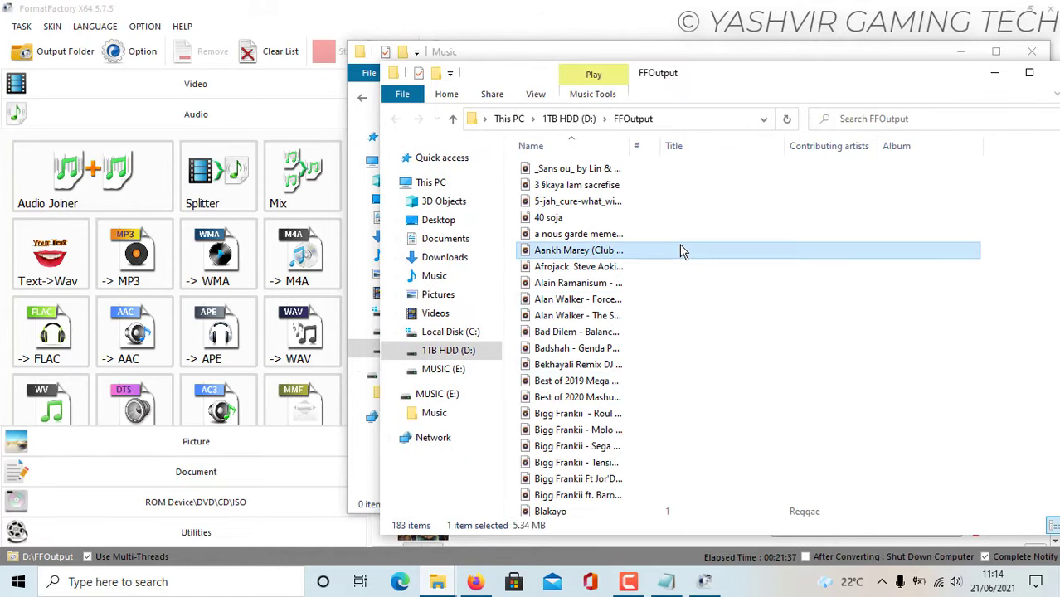
key(ctrl+a)
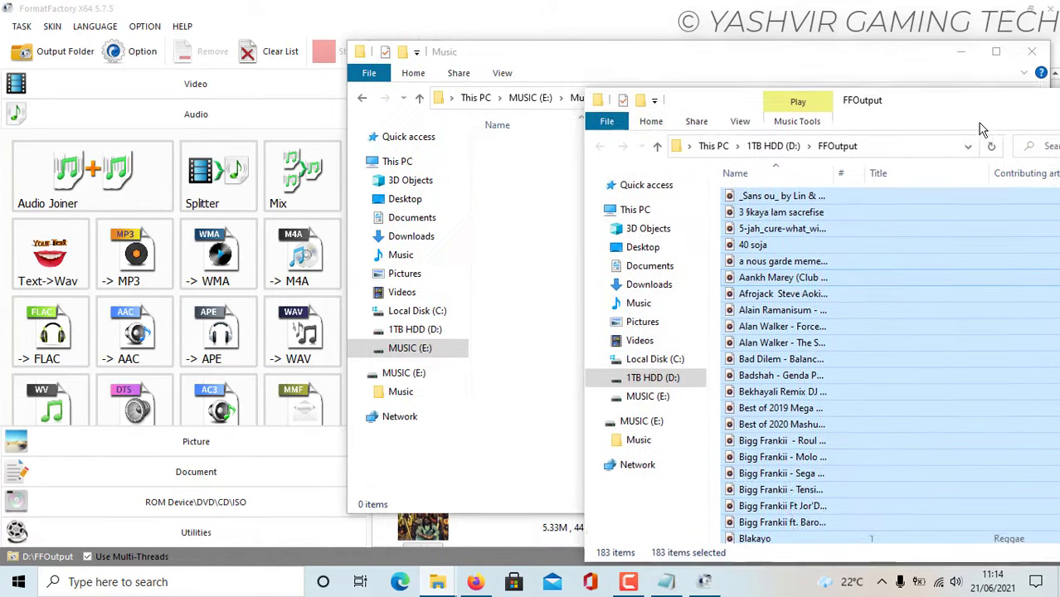
drag(687, 93, 986, 132)
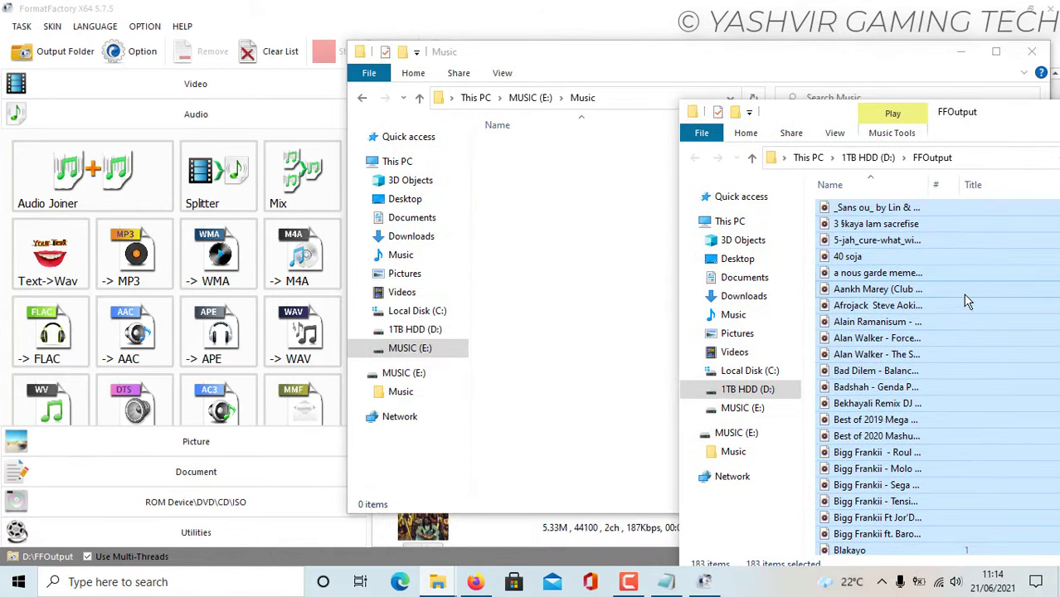
Step: Drag the 183 songs into E:\Music, then close Format Factory and both Explorer windows
mouse_move(967, 301)
mouse_down()
mouse_move(551, 266)
mouse_move(904, 330)
mouse_move(573, 266)
mouse_move(636, 364)
mouse_up()
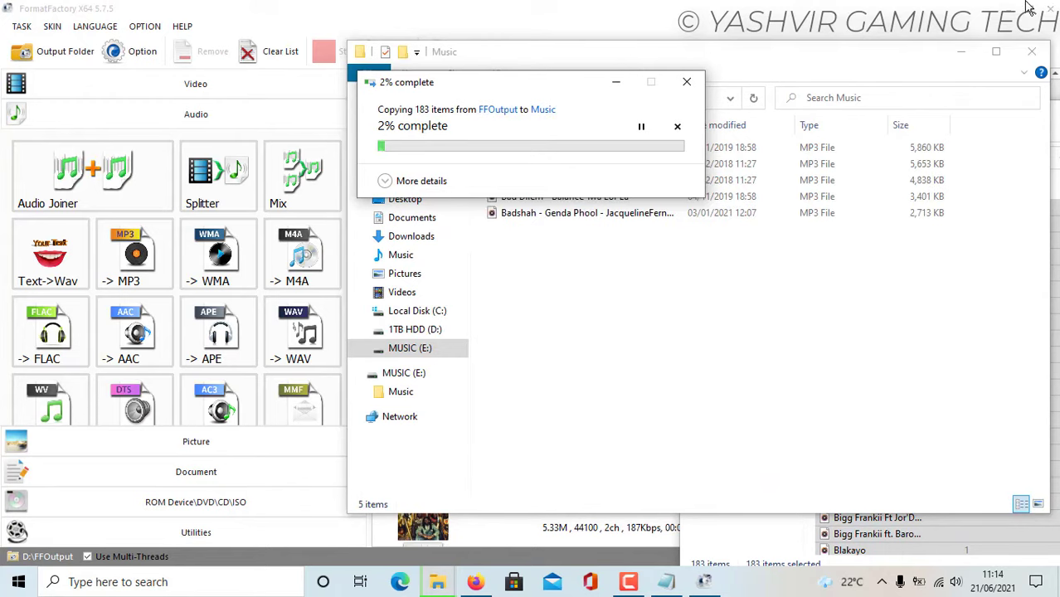
click(1055, 15)
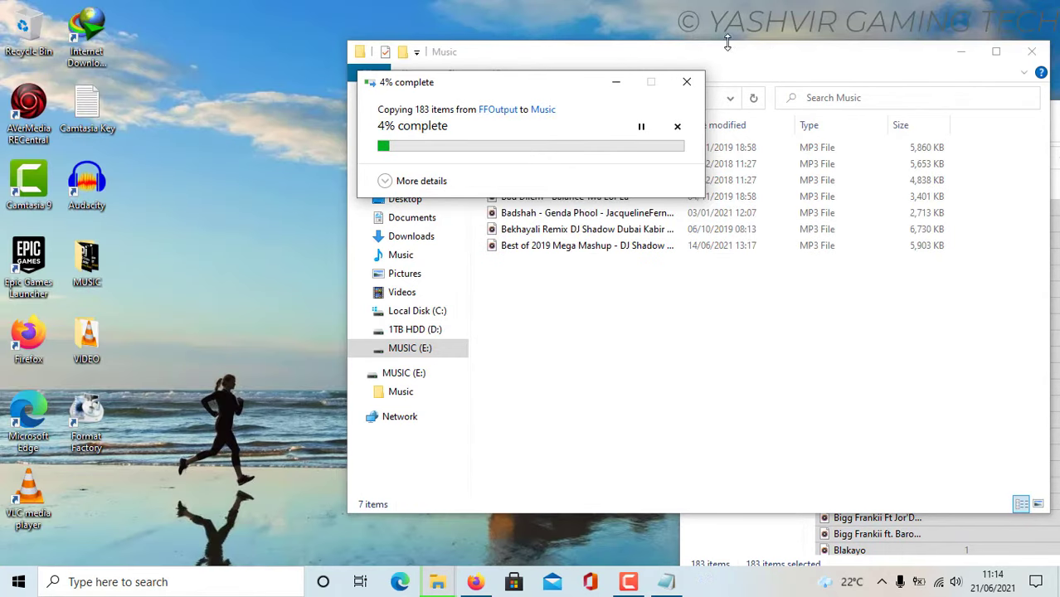
mouse_move(552, 91)
mouse_down()
mouse_move(802, 291)
mouse_move(763, 233)
mouse_up()
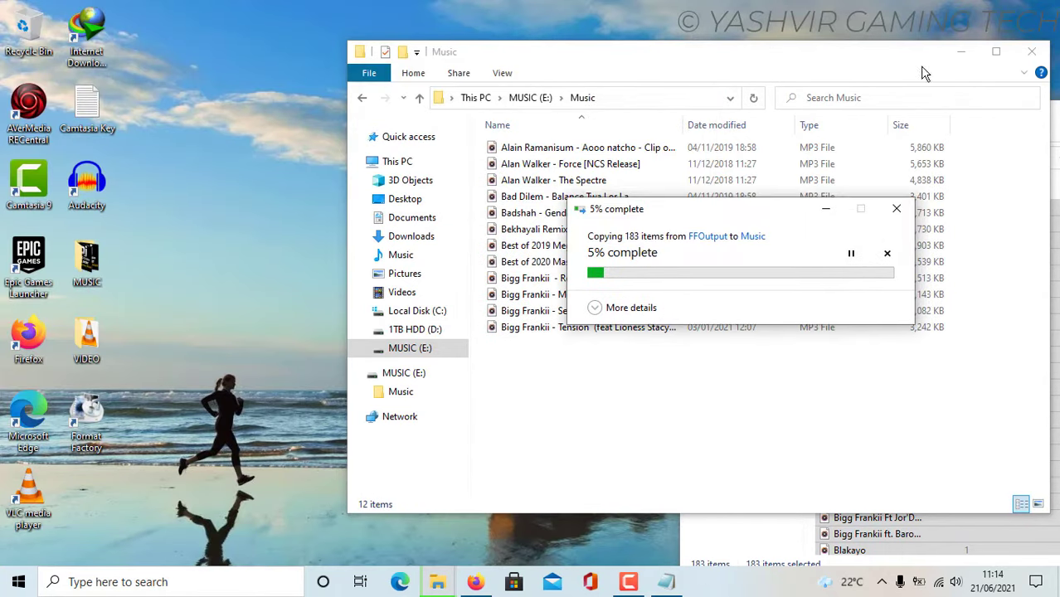
click(1029, 53)
drag(973, 116, 533, 61)
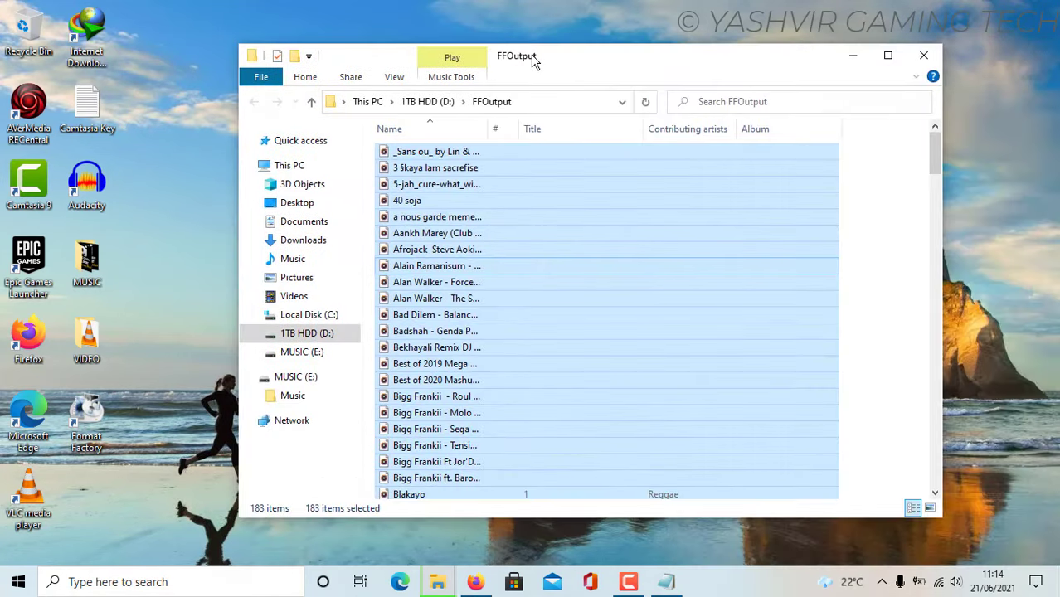
click(921, 54)
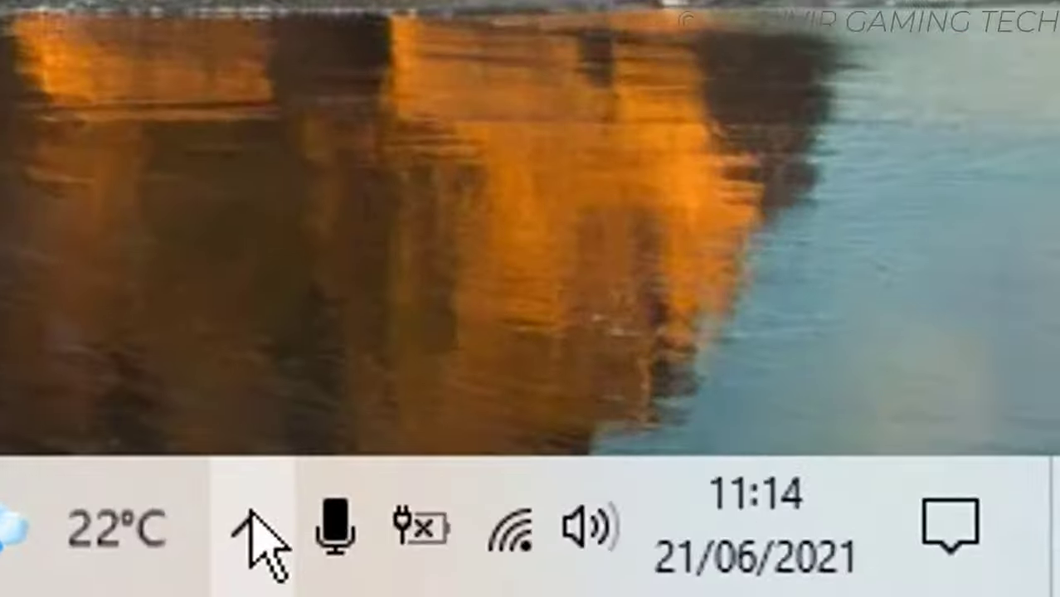
click(877, 572)
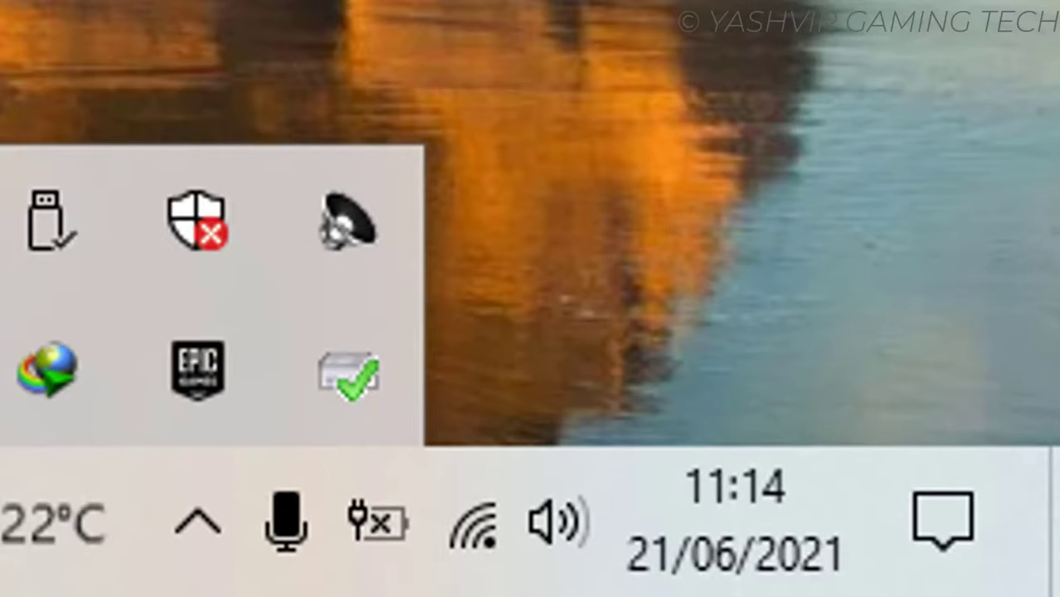
Step: Bring up the eject options for the MUSIC (E:) USB drive
click(45, 220)
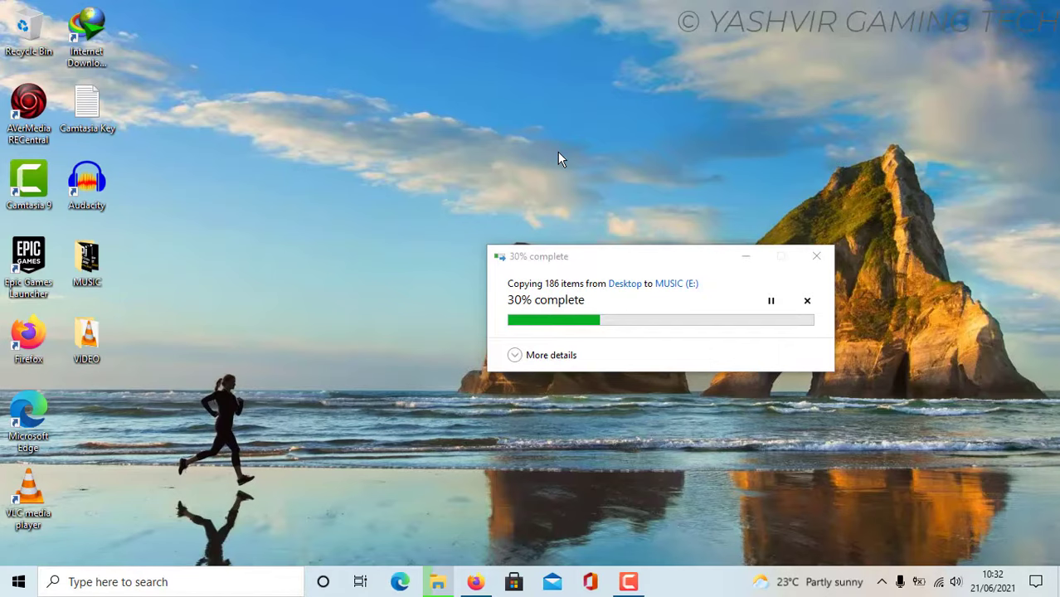
Step: Launch Command Prompt as administrator from the Start search for cmd
key(super)
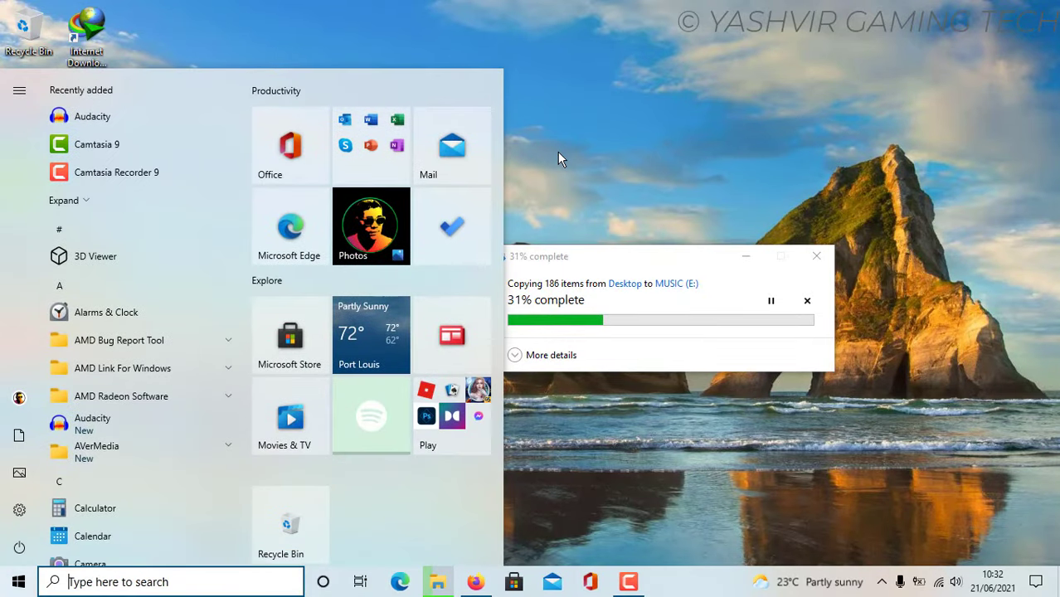
text(cmd)
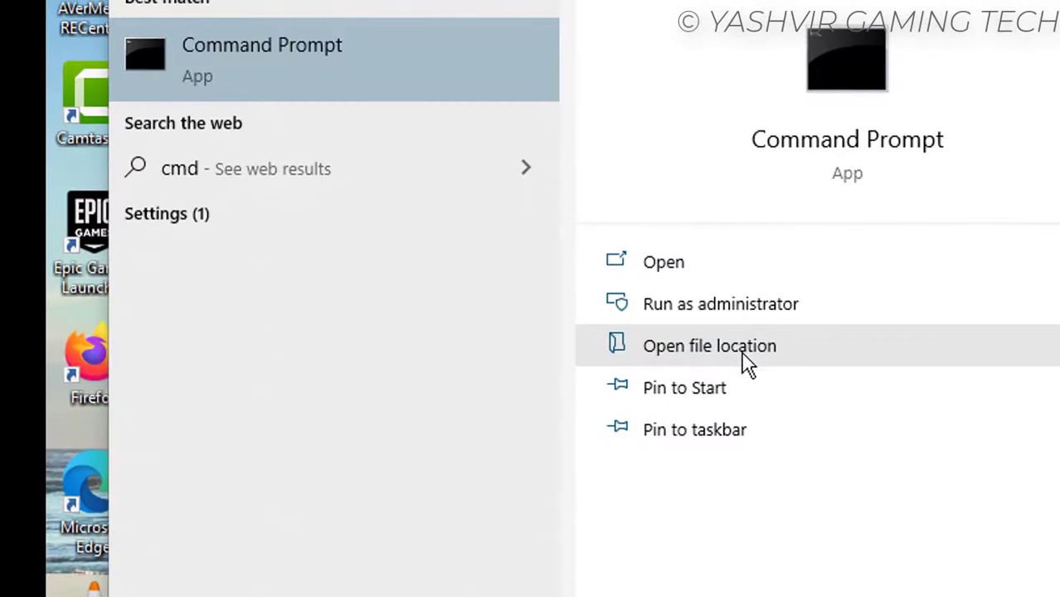
click(752, 308)
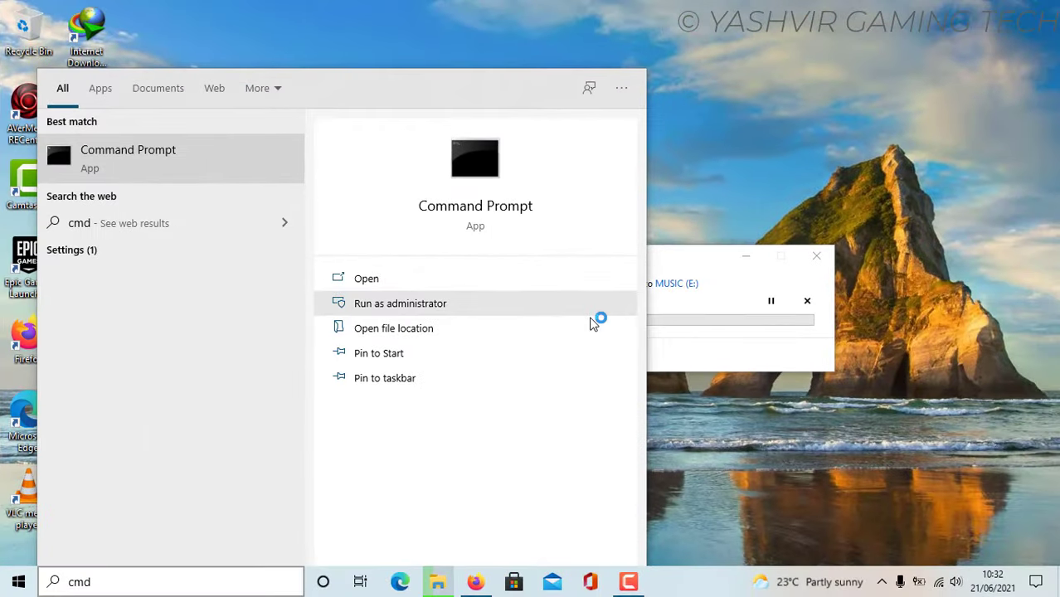
click(724, 137)
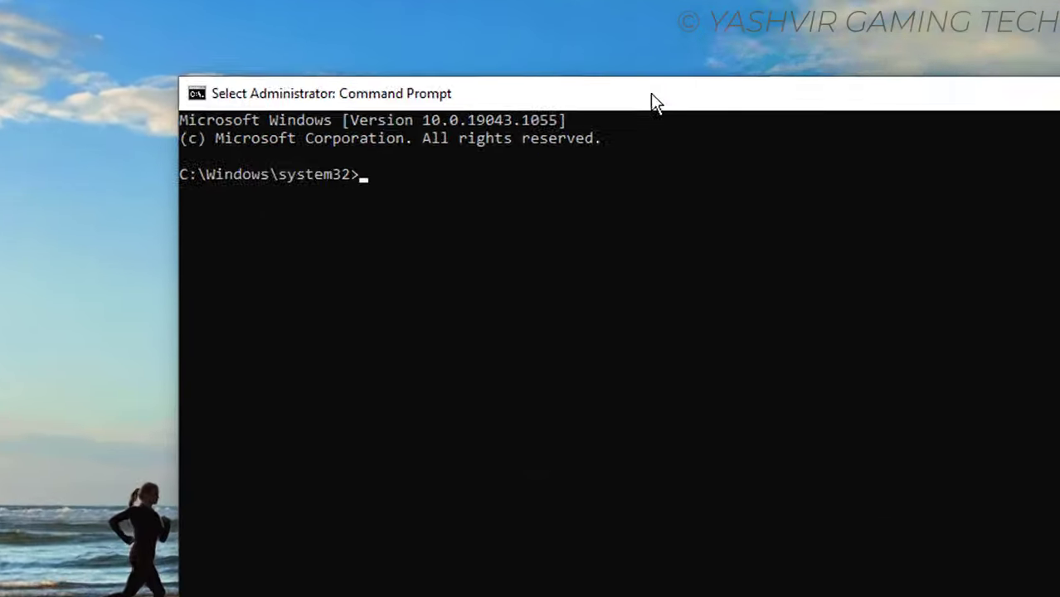
Step: Start DiskPart and run list disk, showing the 15 GB USB as Disk 2
text(dis)
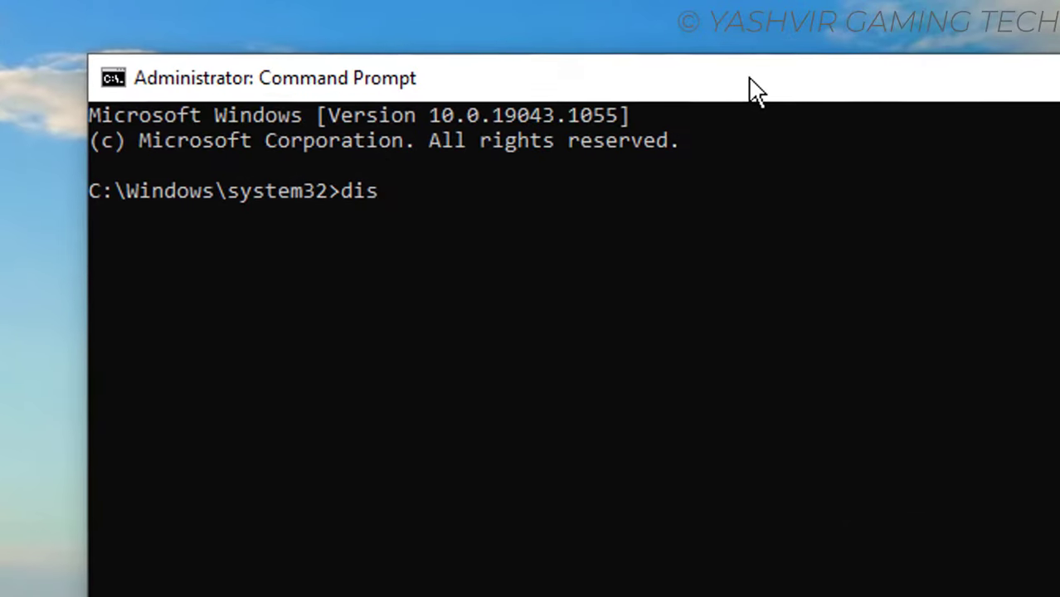
text(kpart)
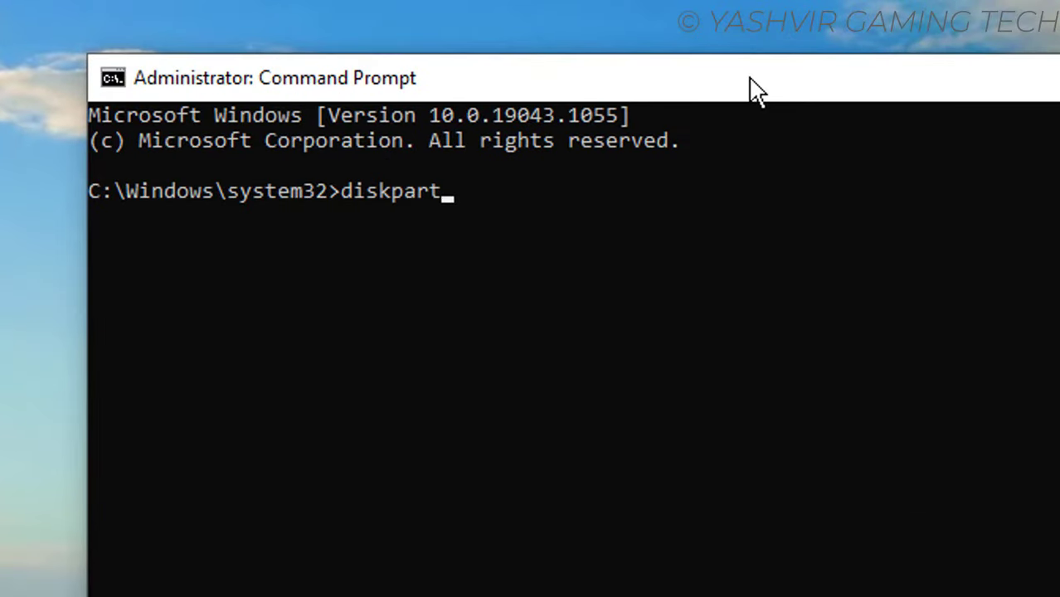
key(Return)
text(list)
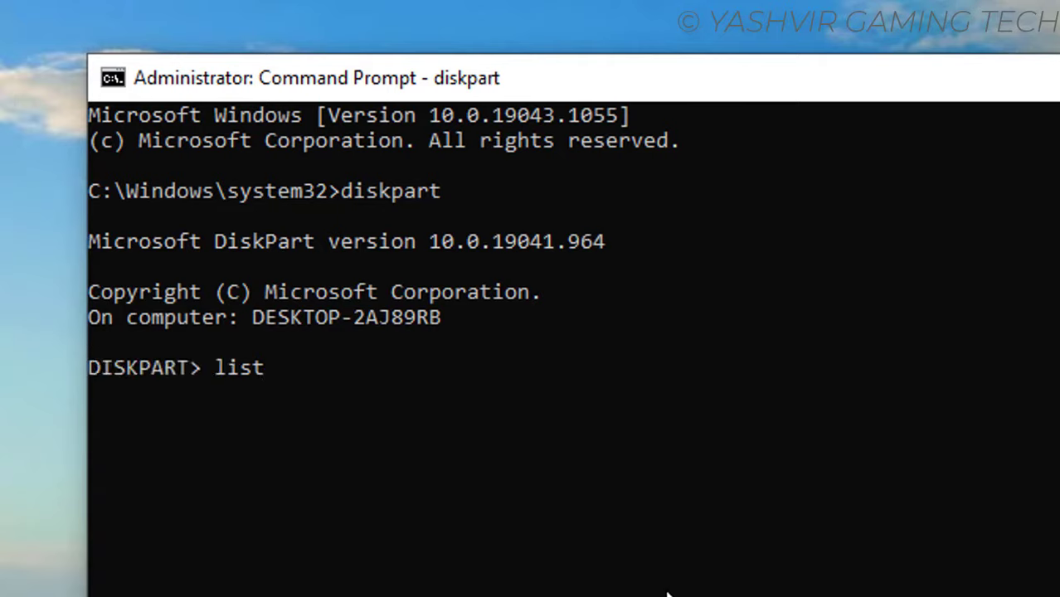
text(disk)
key(Return)
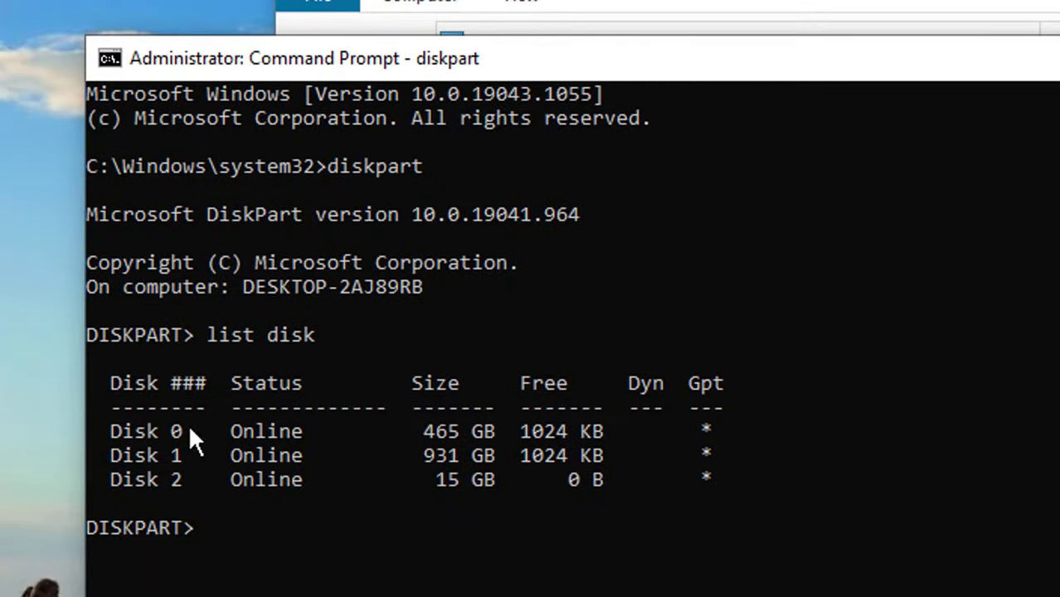
Step: Compare the 15.1 GB MUSIC (E:) drive in This PC with DiskPart's 15 GB Disk 2
click(845, 7)
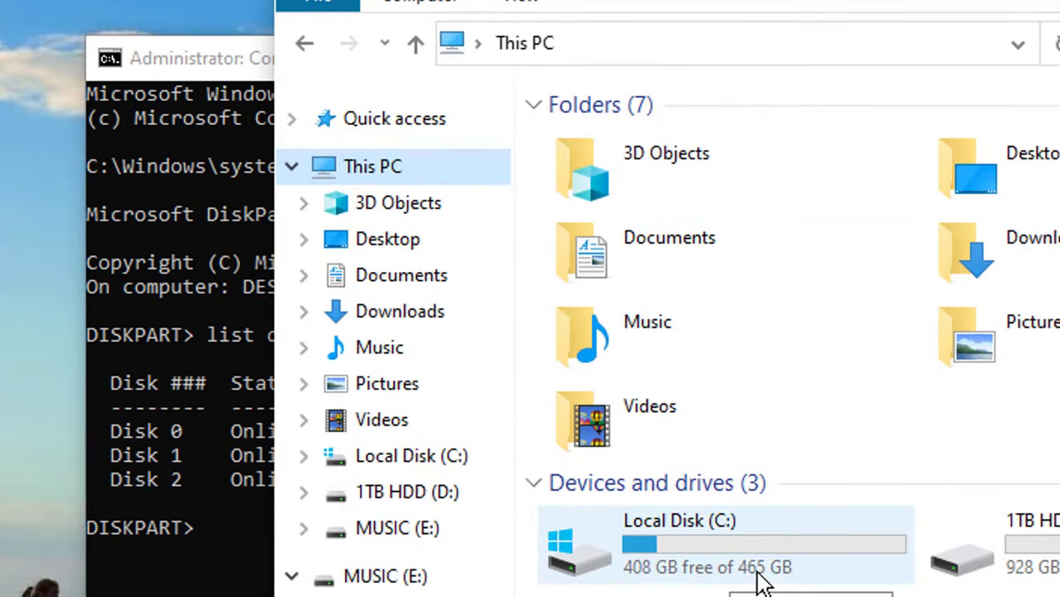
click(190, 479)
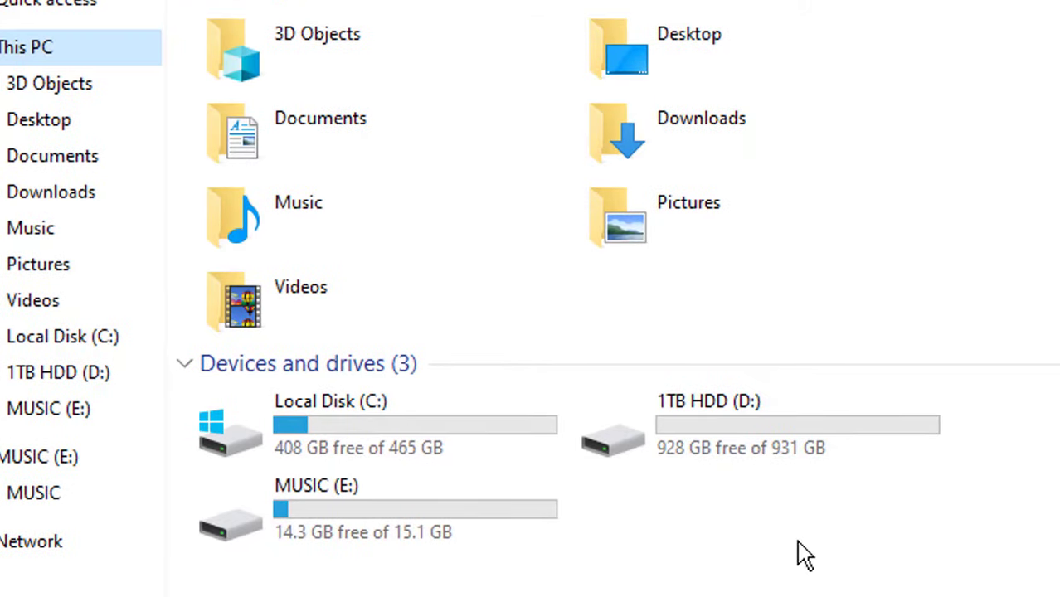
click(759, 448)
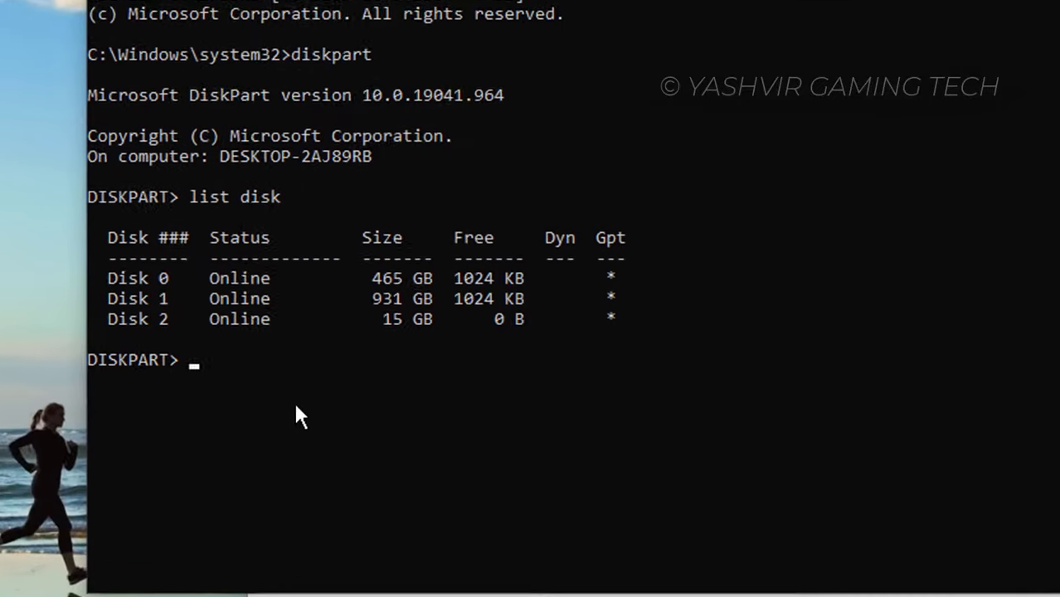
Step: Select Disk 2 in DiskPart, discard the format and clean commands, and close Command Prompt
text(s)
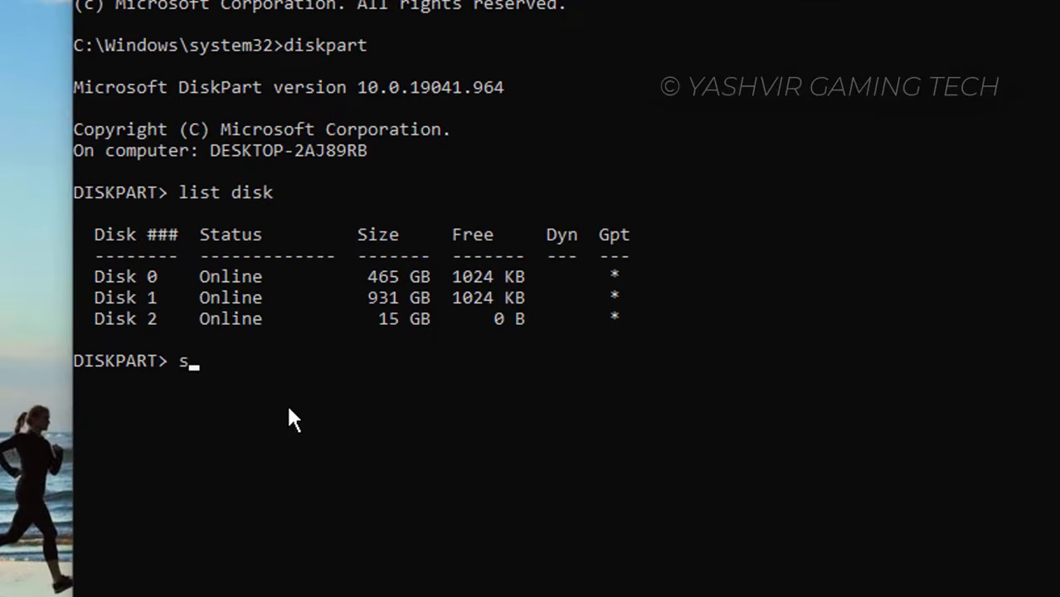
text(elect disk)
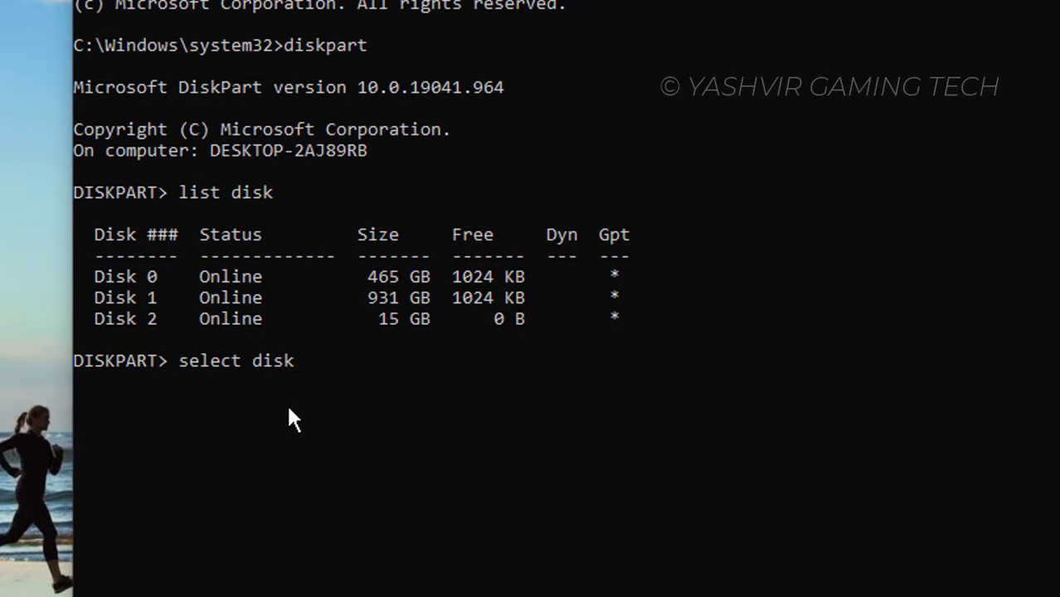
text( 2)
key(Return)
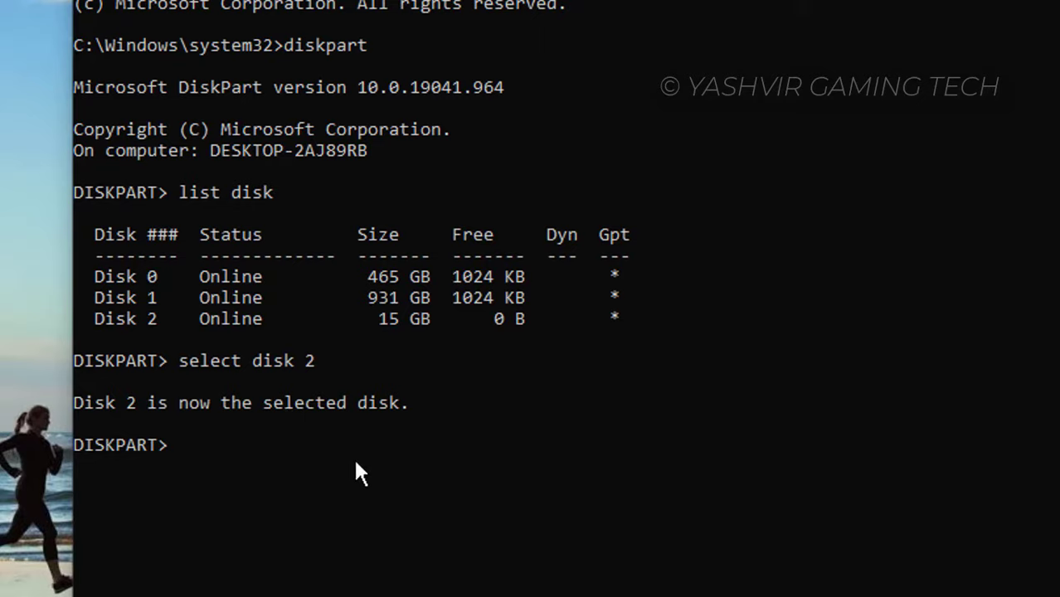
text(forma)
key(BackSpace)
key(BackSpace)
key(BackSpace)
text(clean)
key(BackSpace)
key(BackSpace)
key(BackSpace)
key(BackSpace)
text(for)
text(mat)
text(exit)
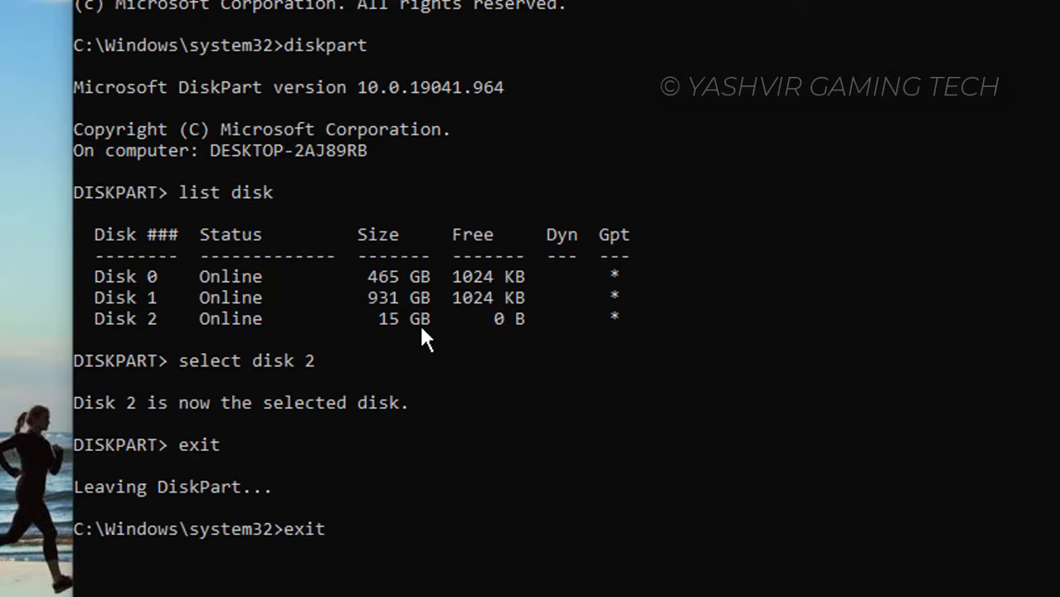
key(Return)
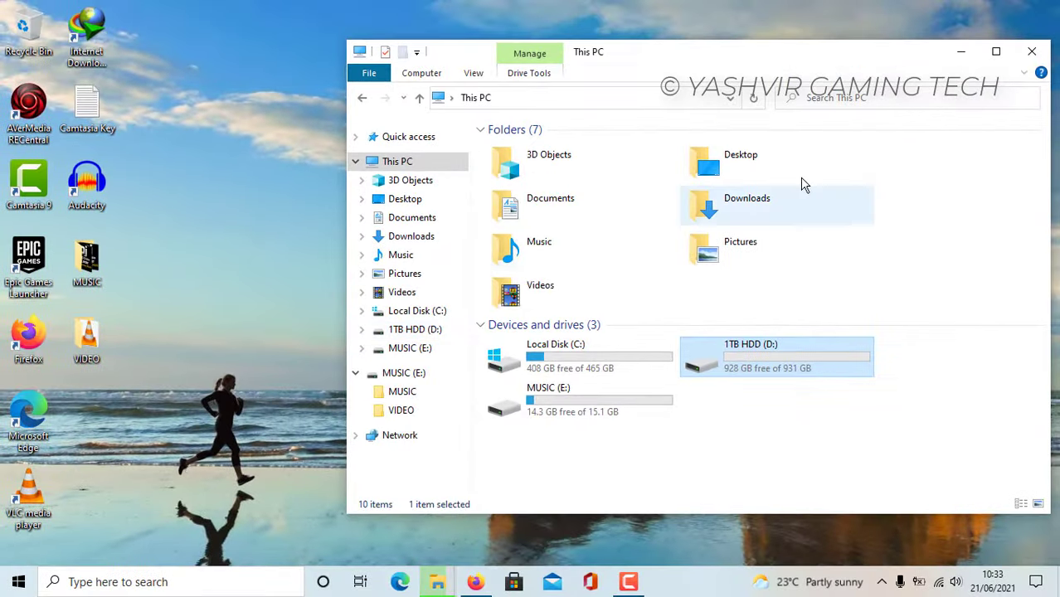